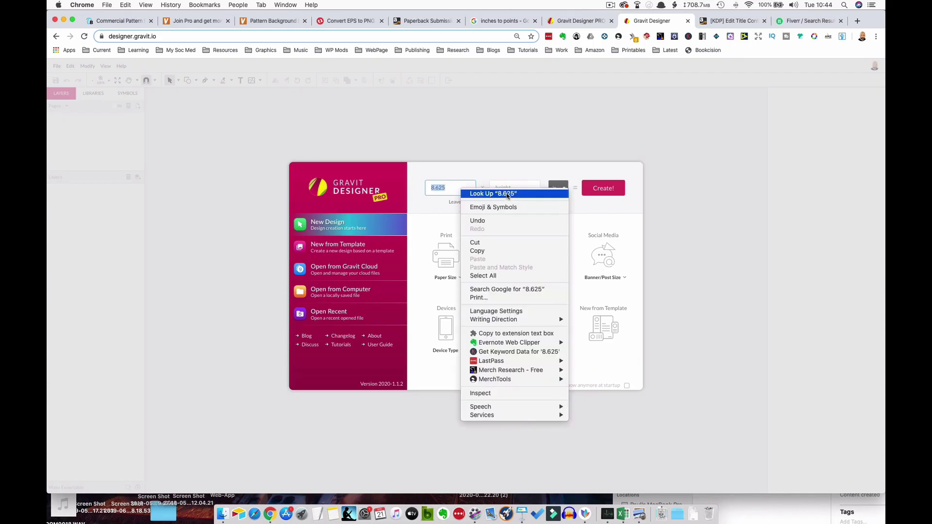
# Create the new blank design at 8.625 × 11.25 inches.
pyautogui.press('Escape')
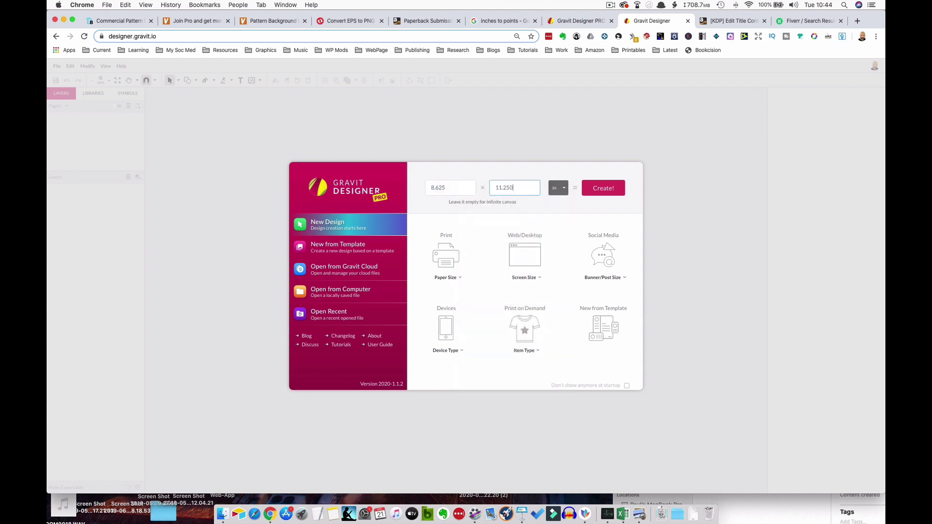
pyautogui.press('Return')
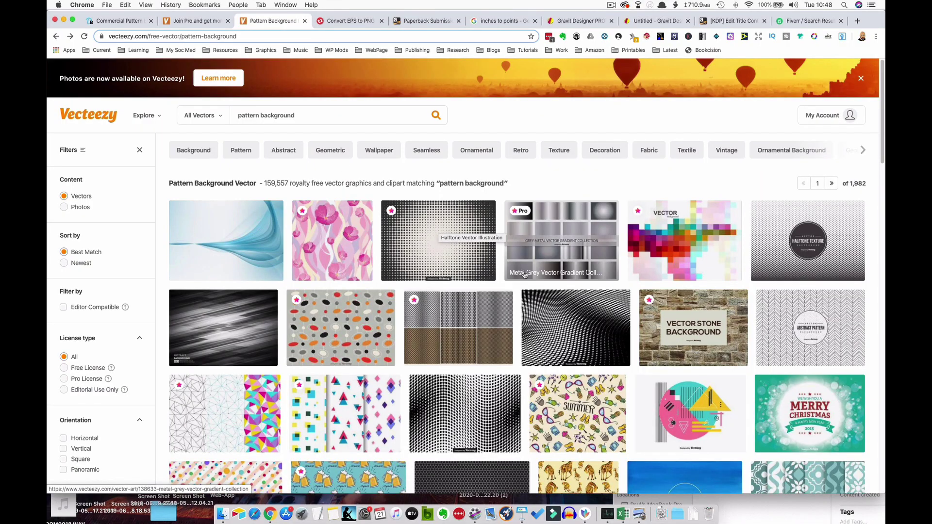
# Browse the pattern results, then search Vecteezy for 'garden background' instead.
pyautogui.scroll(-1, 533, 285)
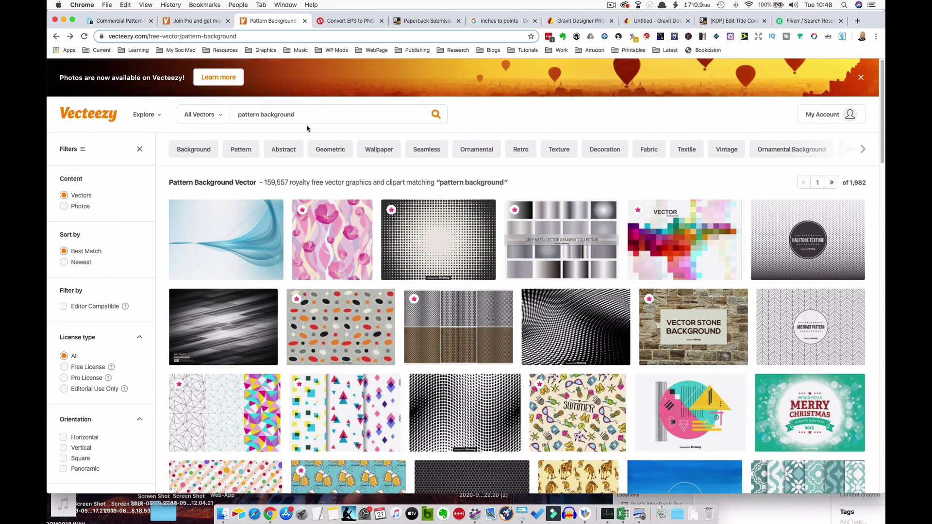
pyautogui.scroll(-7, 515, 289)
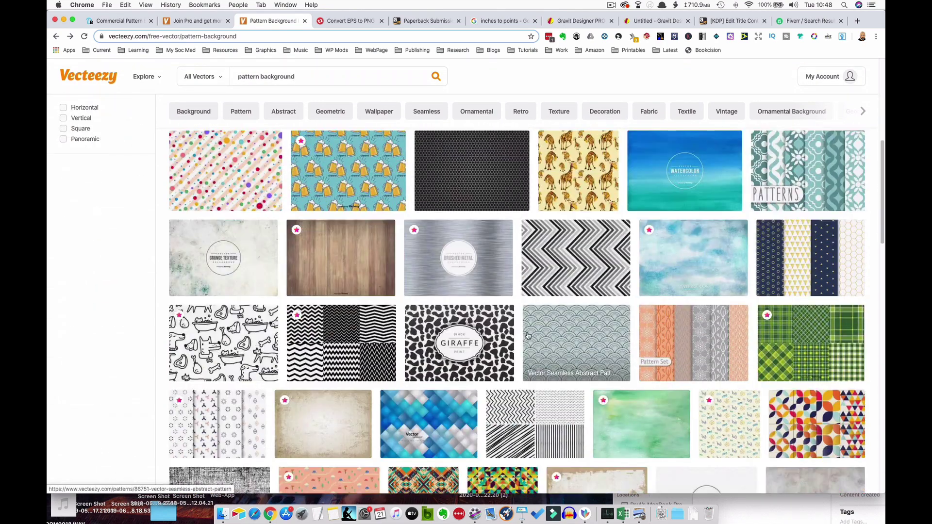
pyautogui.scroll(-2, 573, 389)
pyautogui.scroll(-2, 573, 389)
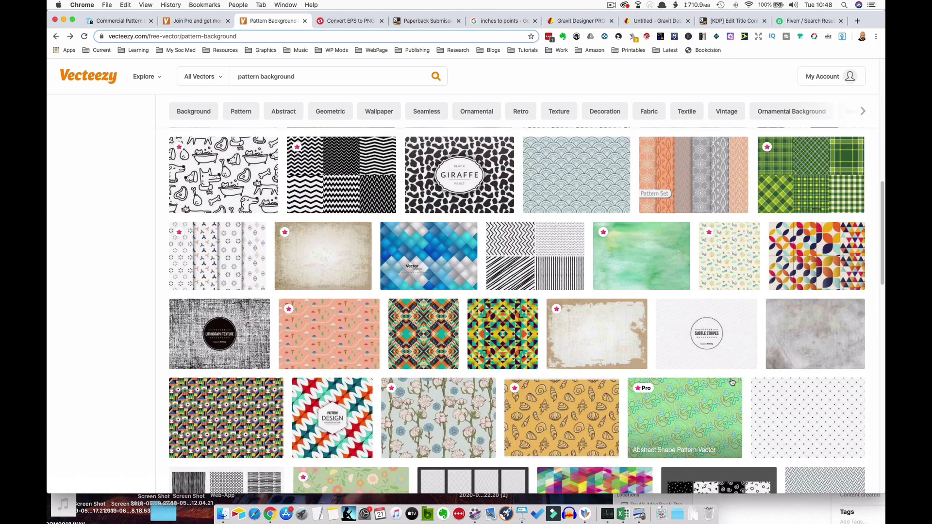
pyautogui.scroll(-3, 531, 363)
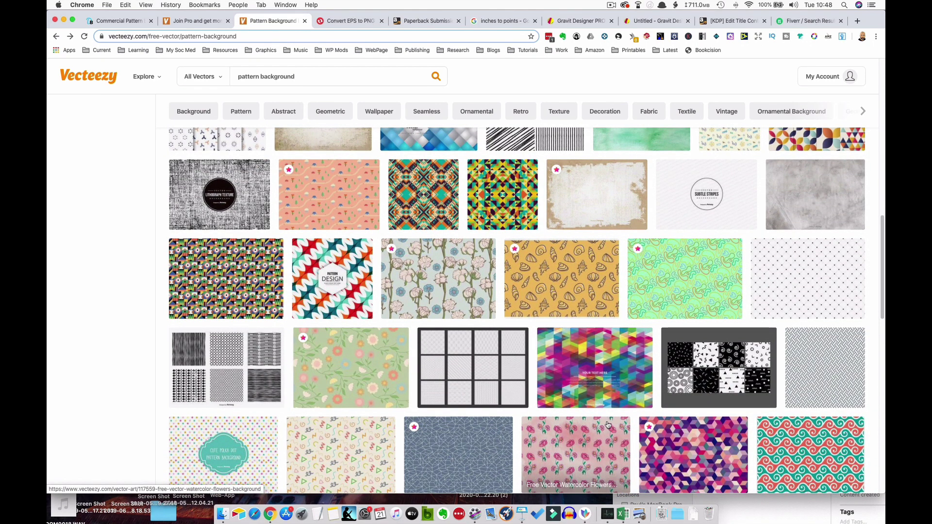
pyautogui.scroll(-4, 603, 352)
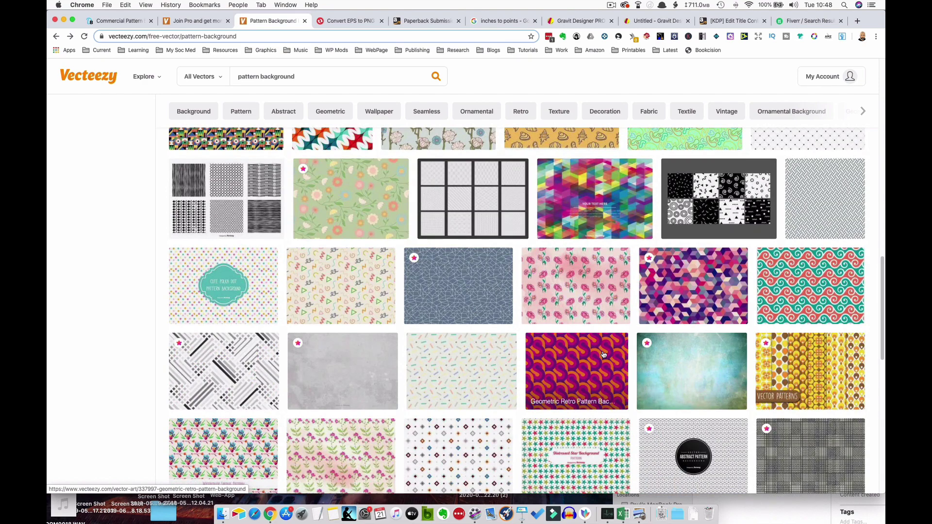
pyautogui.scroll(10, 603, 354)
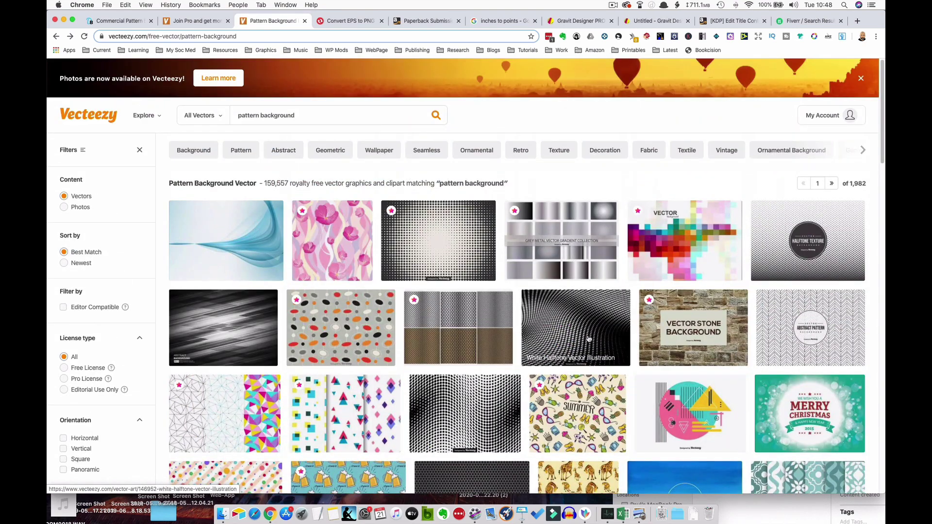
pyautogui.click(251, 116)
pyautogui.doubleClick(251, 117)
pyautogui.write('garden')
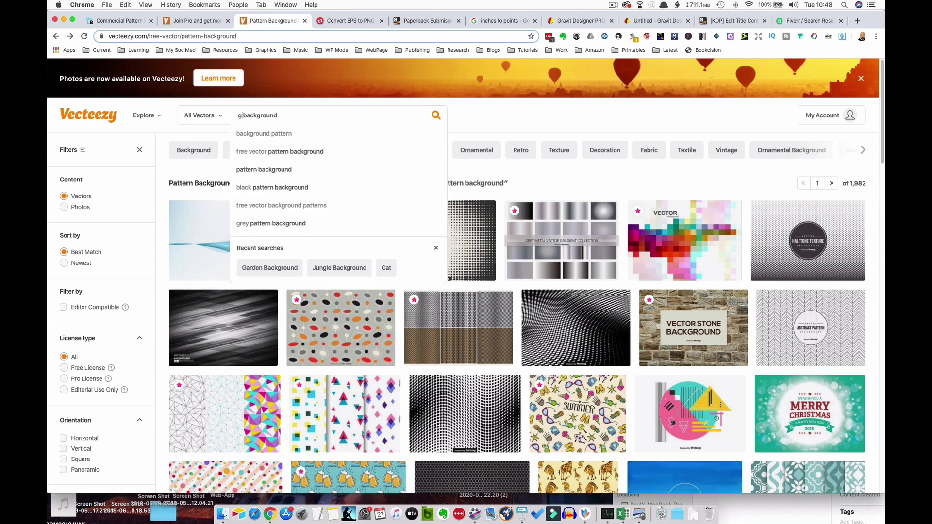
pyautogui.press('Return')
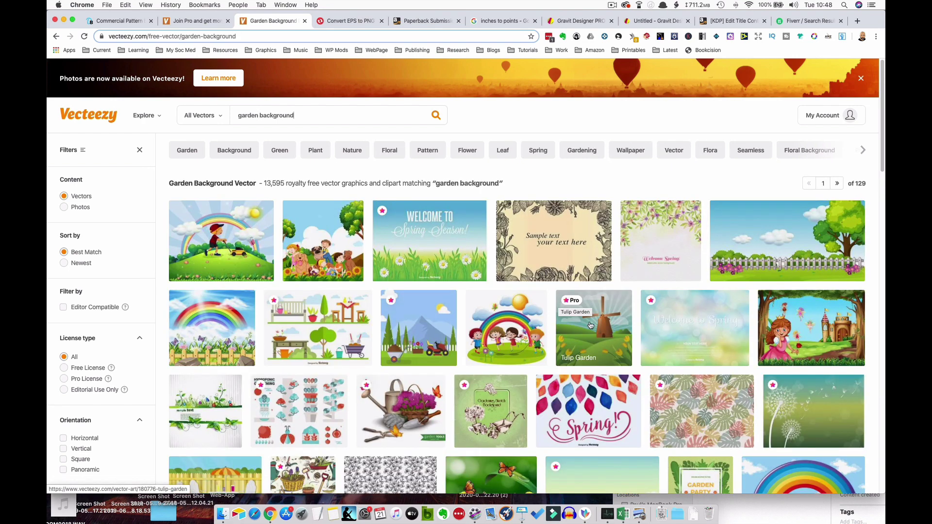
# Open the Garden Vector Pattern page, then return to the untitled Gravit document.
pyautogui.scroll(-5, 593, 325)
pyautogui.scroll(-2, 591, 325)
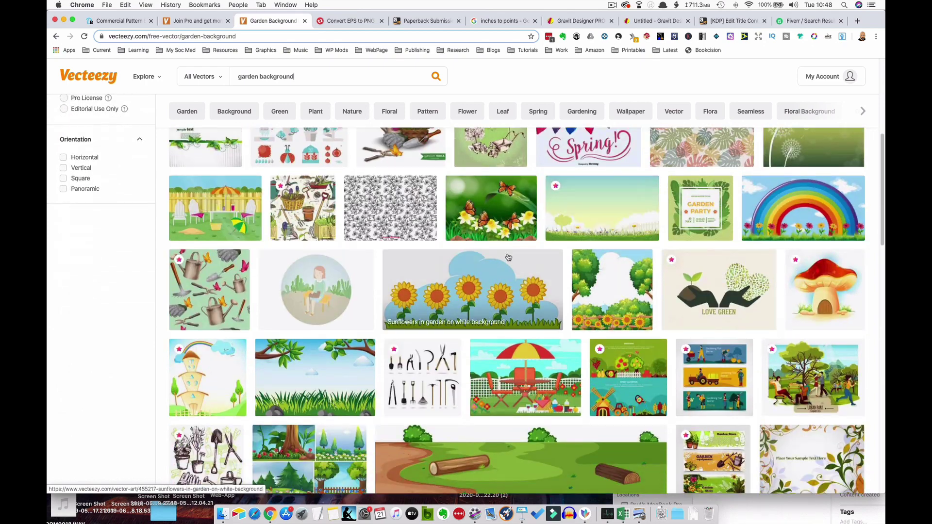
pyautogui.click(391, 213)
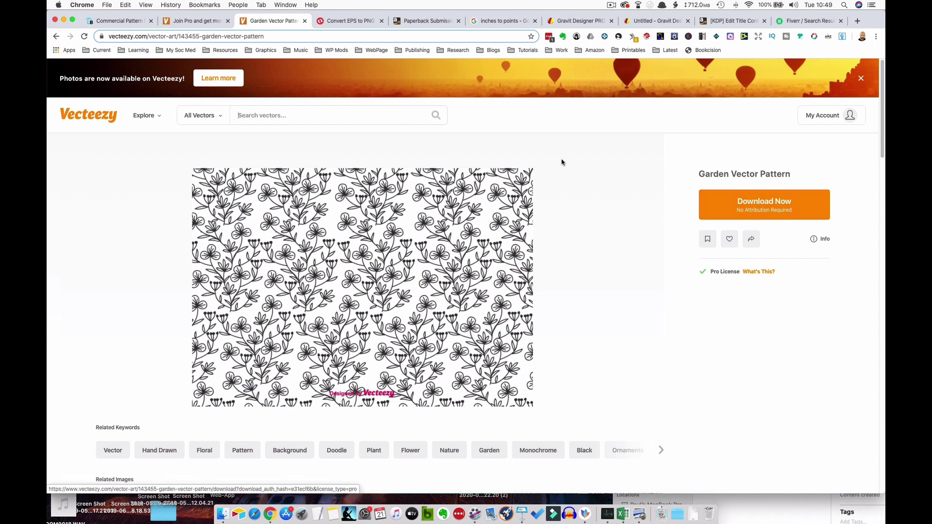
pyautogui.click(650, 22)
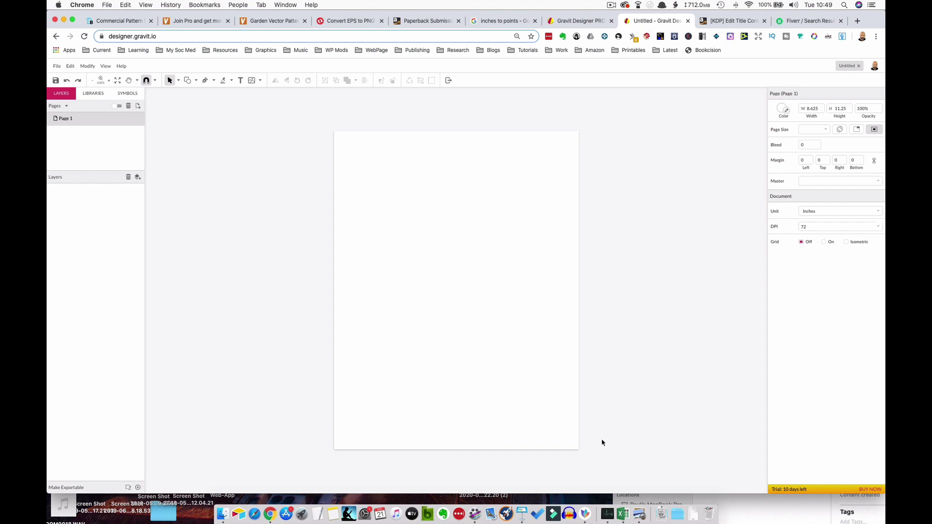
# Import 72.svg, align it top-left, scale it to page height, and hide the 72 layer.
pyautogui.click(651, 496)
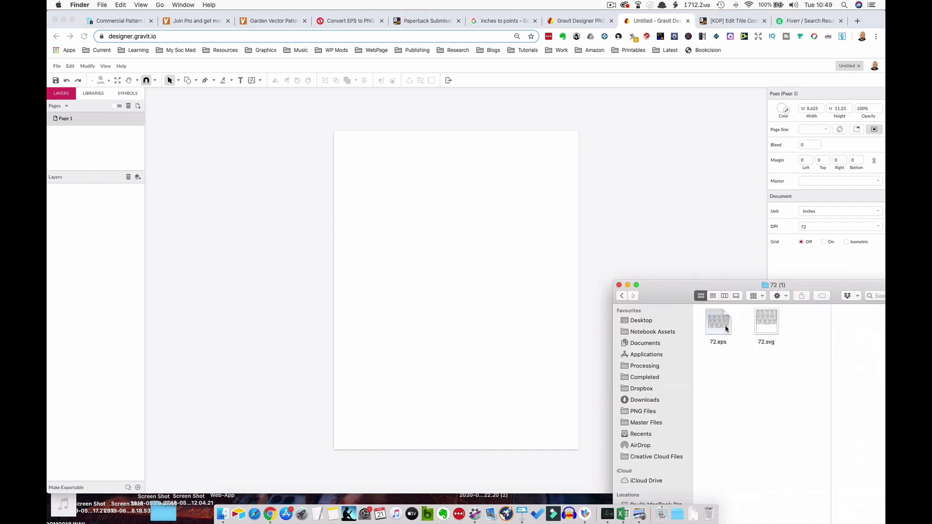
pyautogui.moveTo(765, 320); pyautogui.dragTo(434, 242)
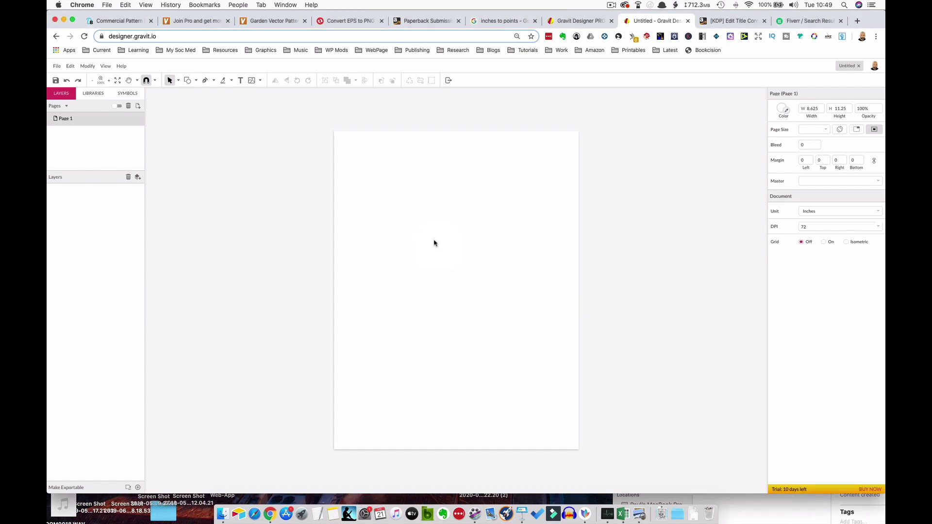
pyautogui.moveTo(540, 297); pyautogui.dragTo(437, 194)
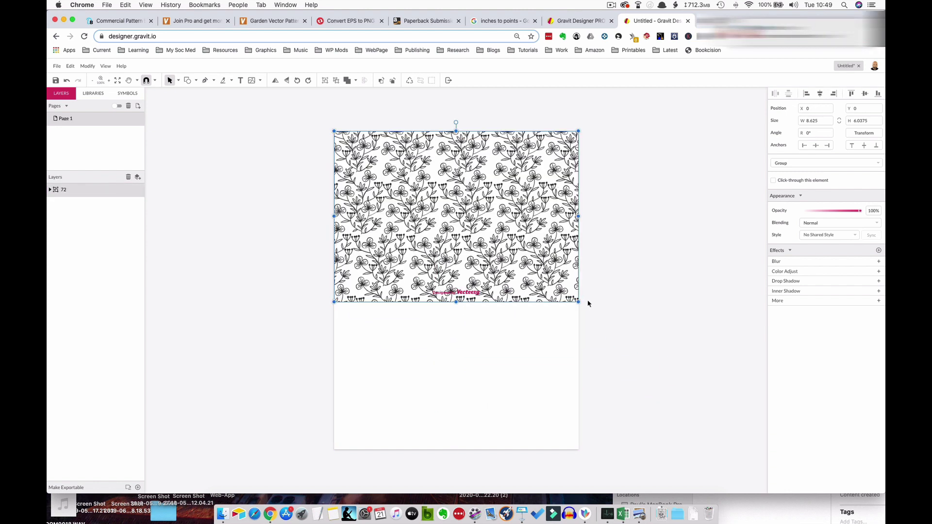
pyautogui.moveTo(578, 303); pyautogui.dragTo(657, 450)
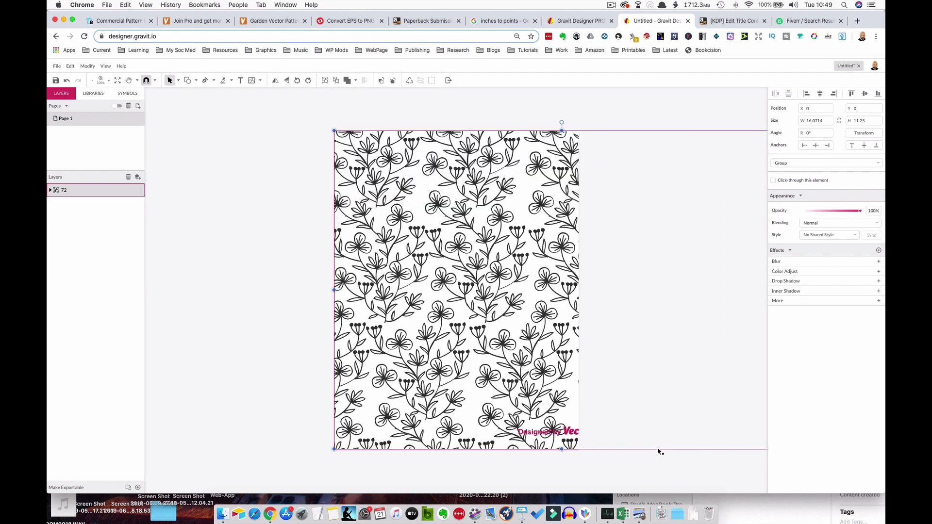
pyautogui.click(50, 190)
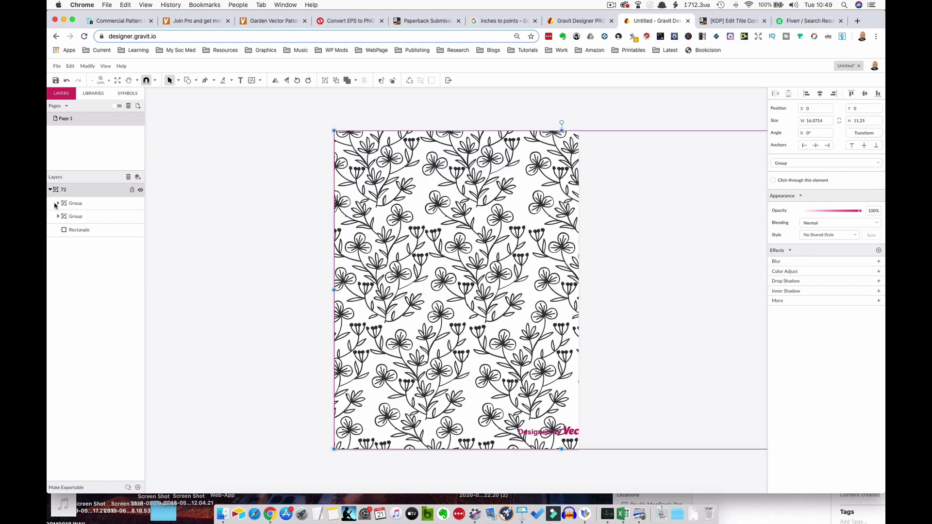
pyautogui.click(140, 190)
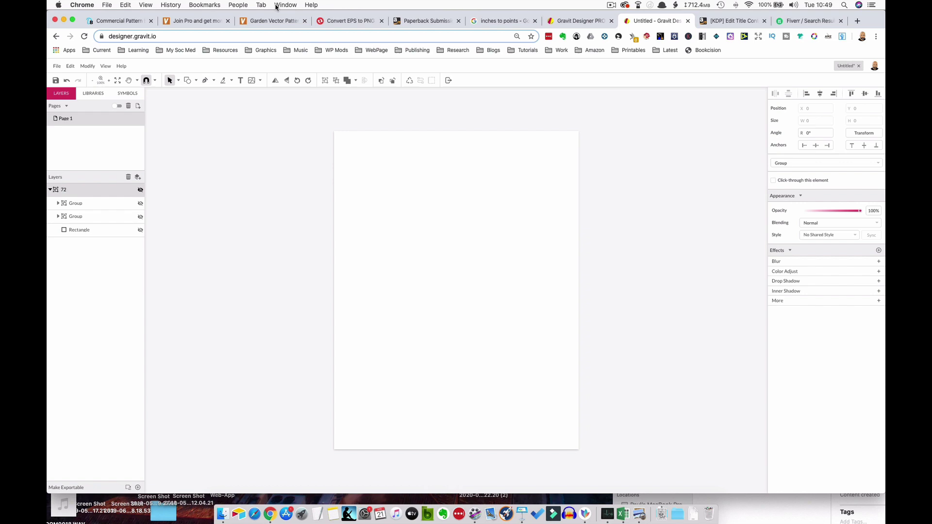
# Search Vecteezy for 'cat' vectors and browse the results.
pyautogui.click(273, 21)
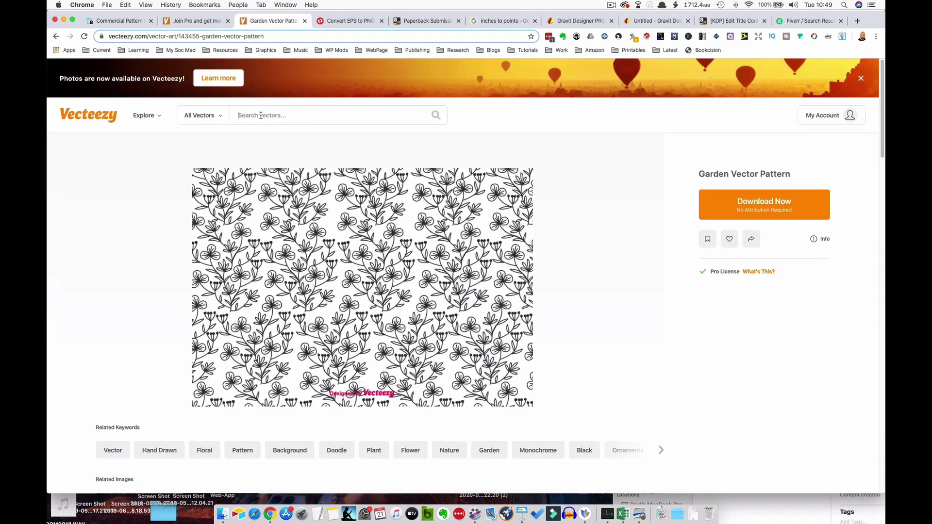
pyautogui.click(261, 115)
pyautogui.write('cat')
pyautogui.press('Return')
pyautogui.scroll(-2, 649, 294)
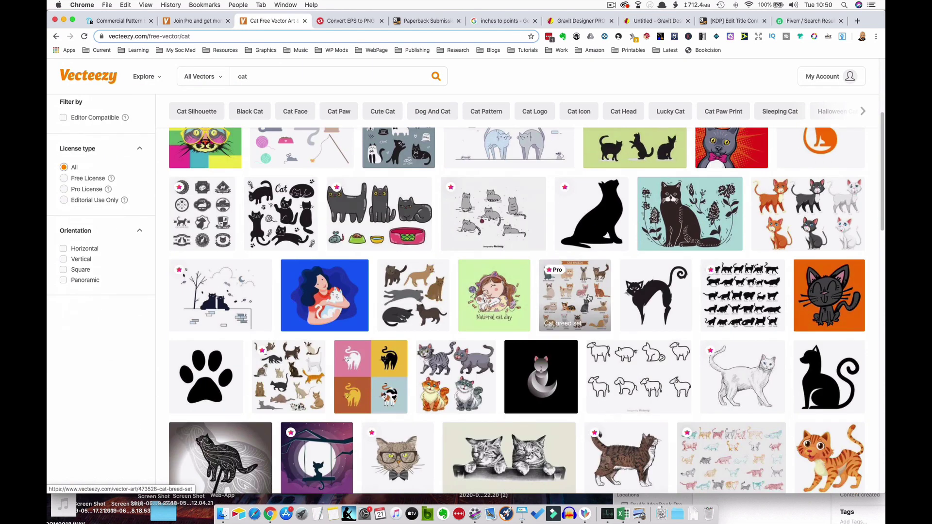
pyautogui.scroll(-15, 649, 294)
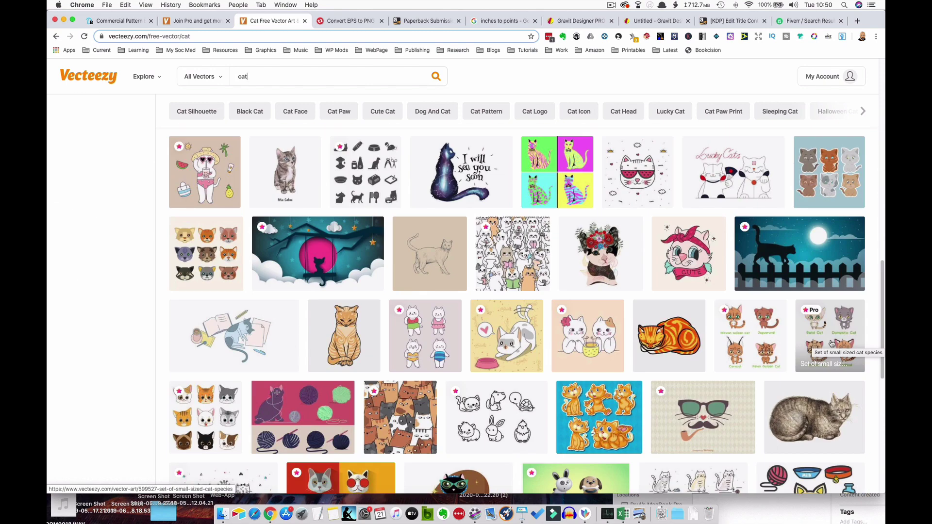
# Download the Set of small sized cat species as animals2-02.eps.
pyautogui.click(832, 344)
pyautogui.click(761, 214)
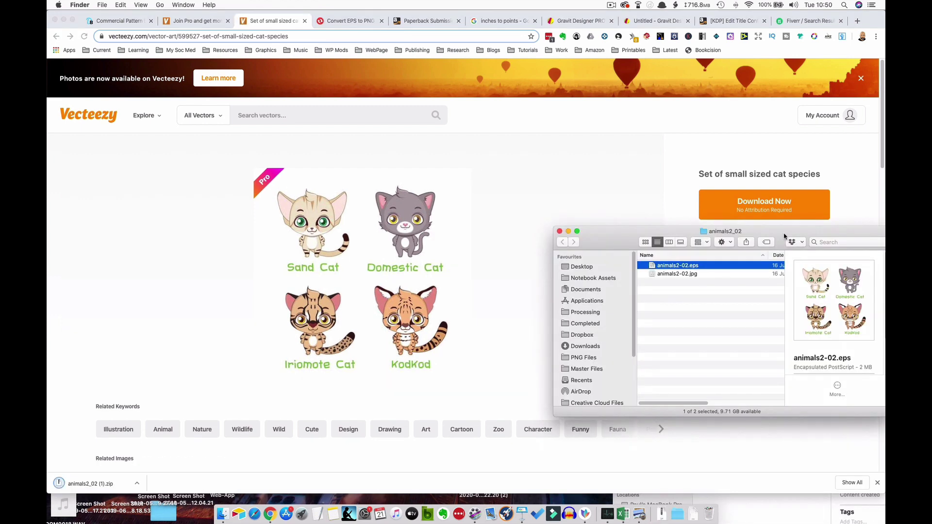
pyautogui.moveTo(786, 232); pyautogui.dragTo(490, 203)
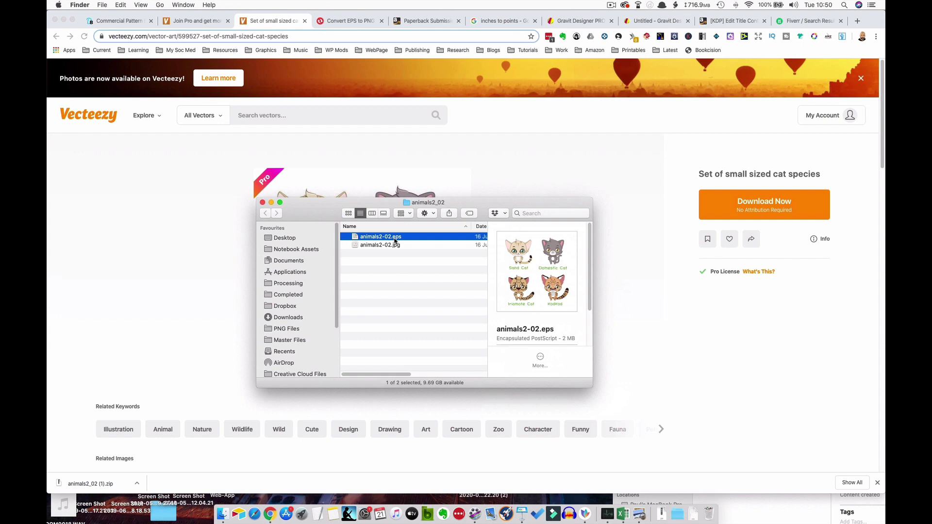
pyautogui.moveTo(328, 212); pyautogui.dragTo(592, 286)
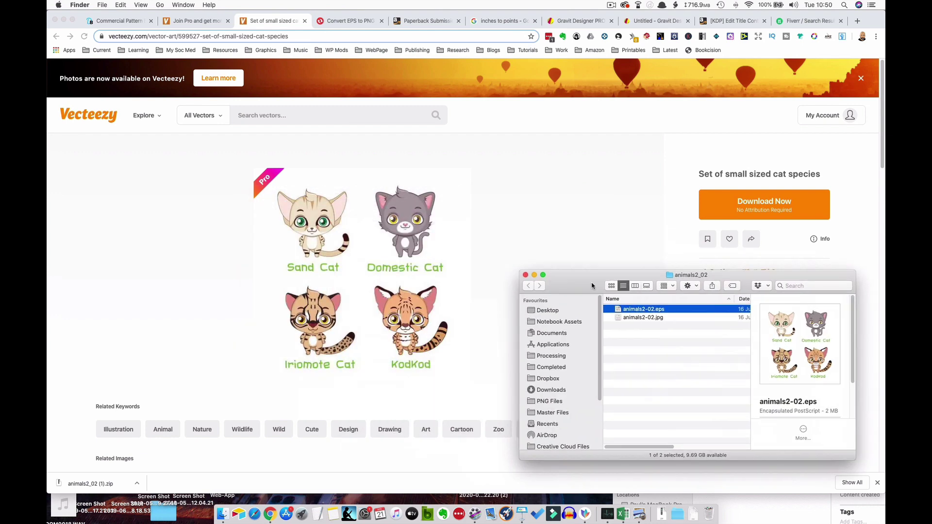
pyautogui.click(369, 20)
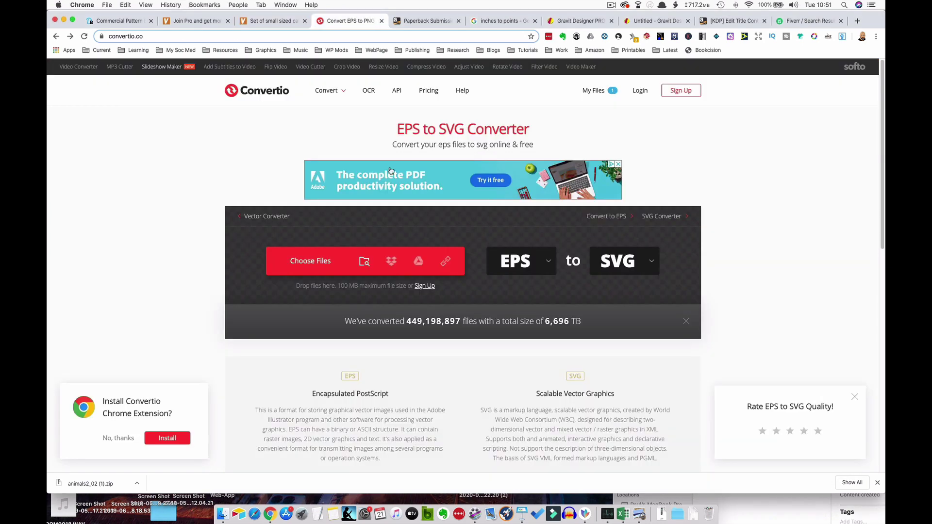
# Convert animals2-02.eps to SVG and download animals2-02_1.svg.
pyautogui.click(654, 263)
pyautogui.moveTo(521, 390)
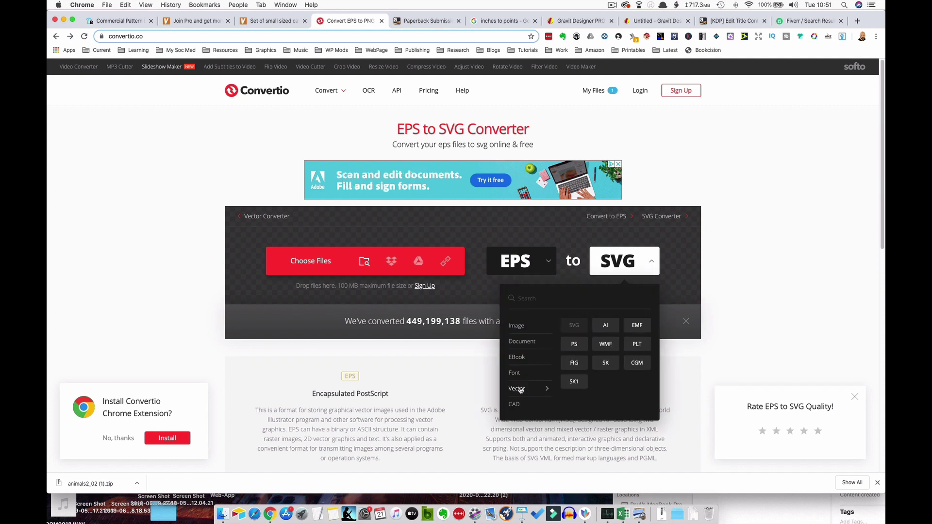
pyautogui.click(673, 260)
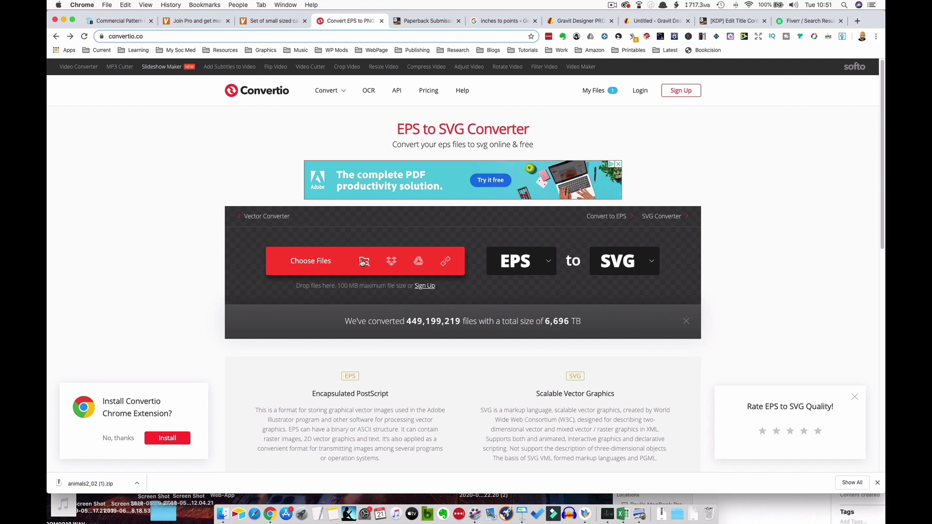
pyautogui.click(362, 262)
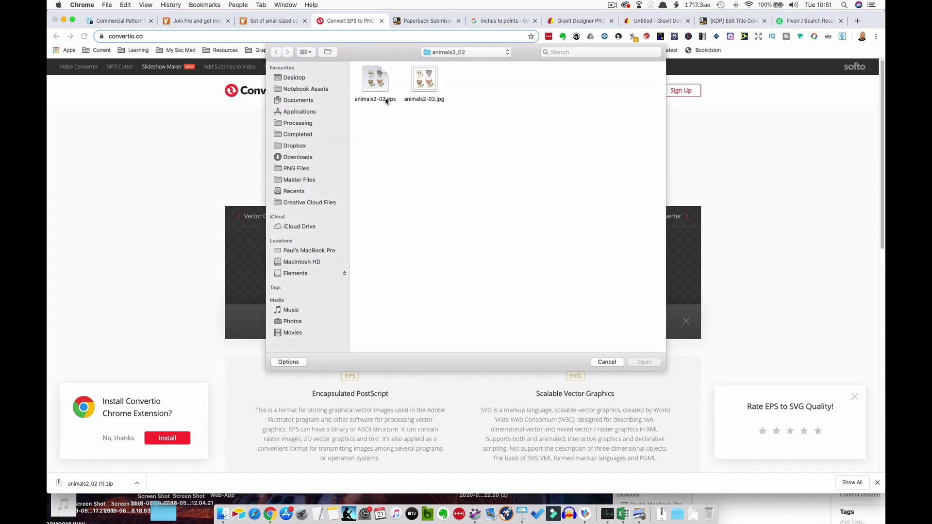
pyautogui.doubleClick(380, 84)
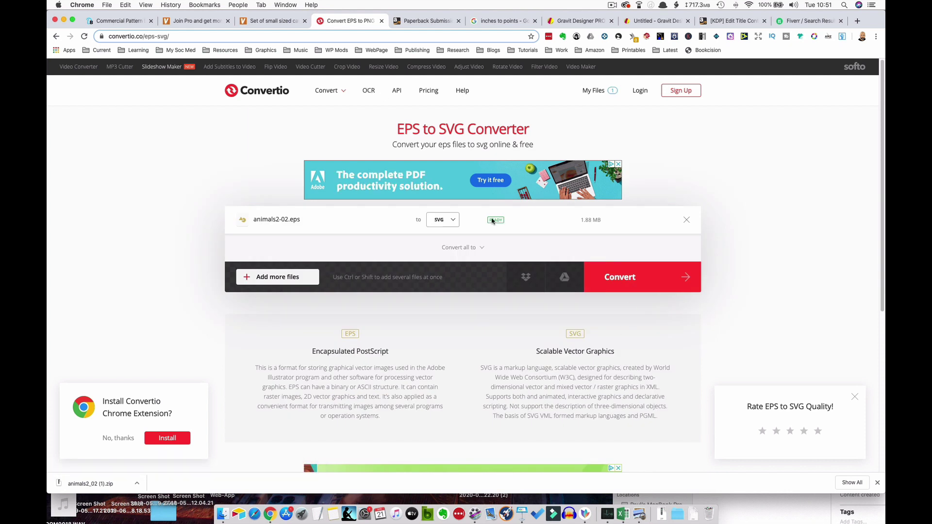
pyautogui.click(637, 278)
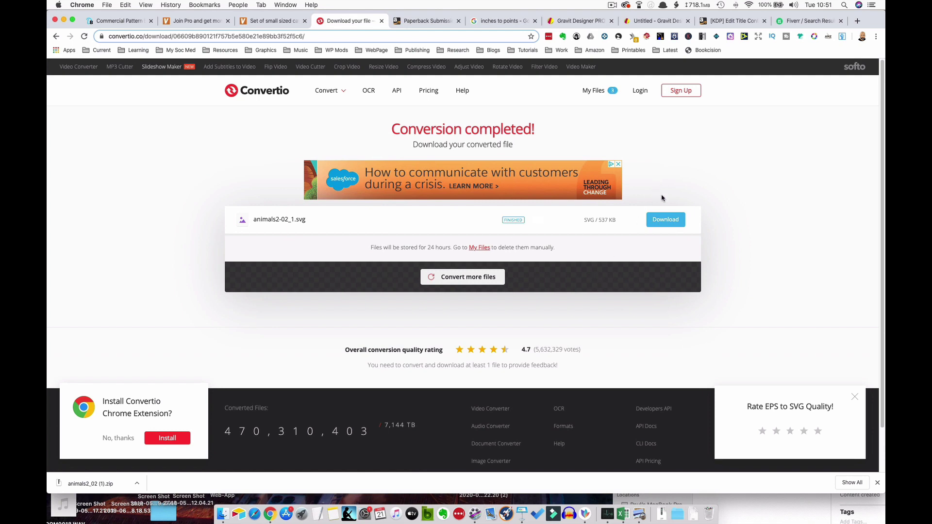
pyautogui.click(663, 222)
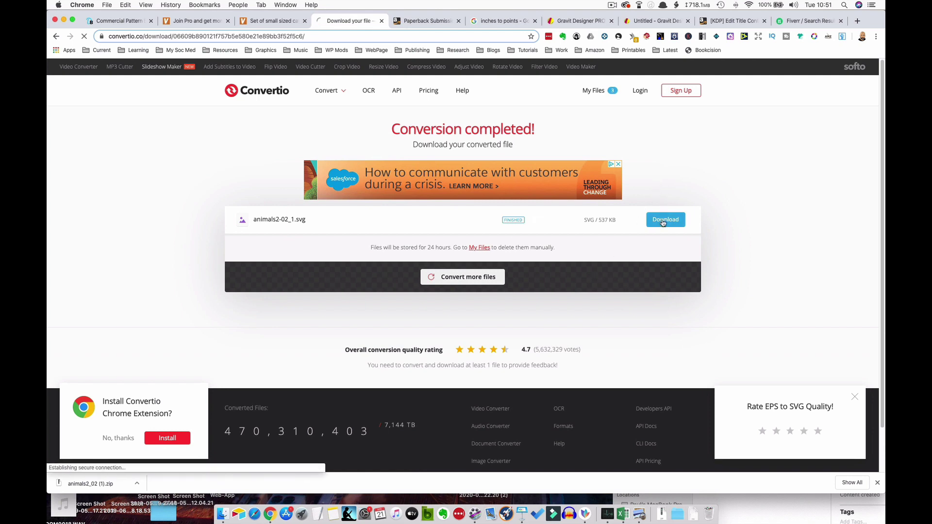
pyautogui.hotkey('ctrl', 'Up')
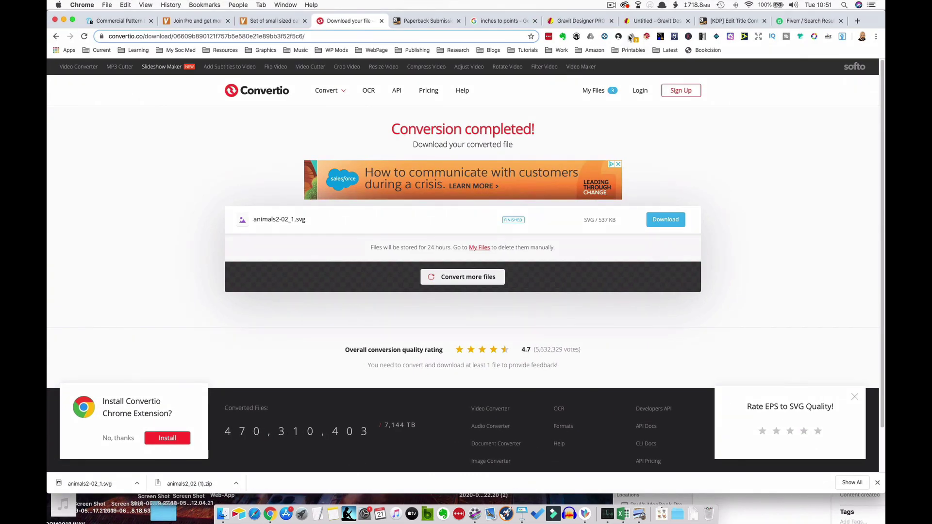
pyautogui.click(636, 21)
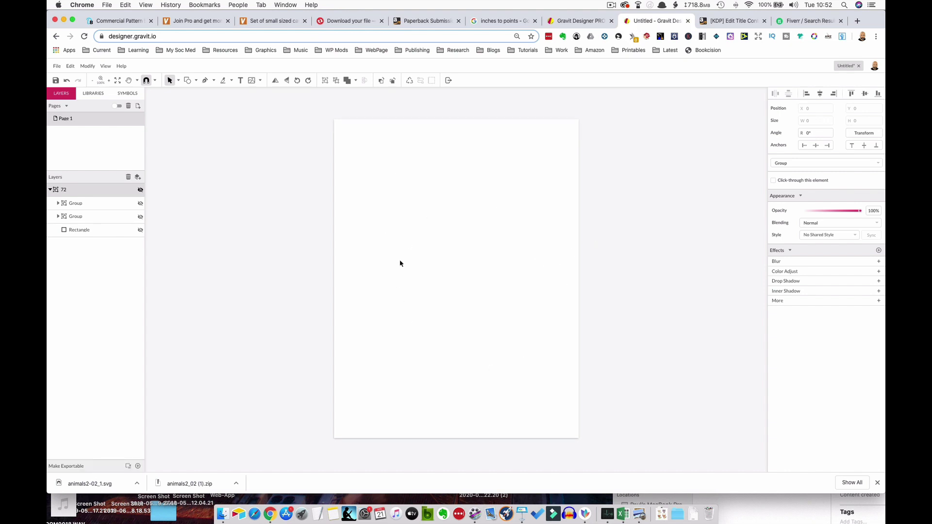
# Import the cat SVG and move and shrink it to fit inside the page.
pyautogui.moveTo(68, 483); pyautogui.dragTo(453, 209)
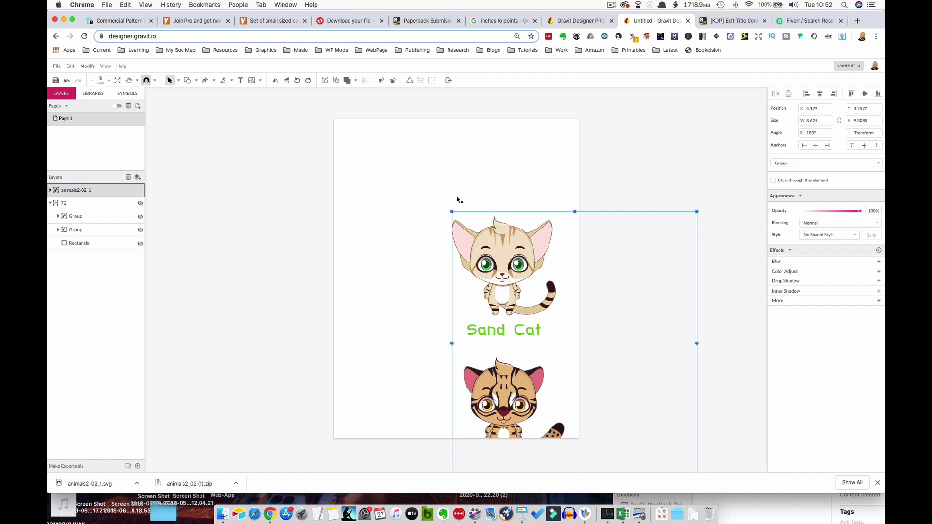
pyautogui.moveTo(495, 248); pyautogui.dragTo(468, 226)
pyautogui.click(675, 276)
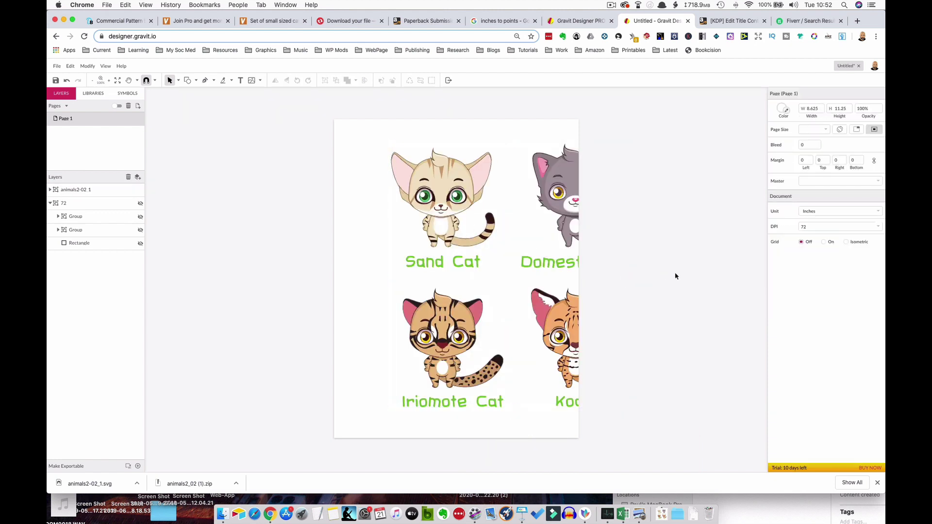
pyautogui.click(464, 213)
pyautogui.moveTo(463, 214); pyautogui.dragTo(423, 205)
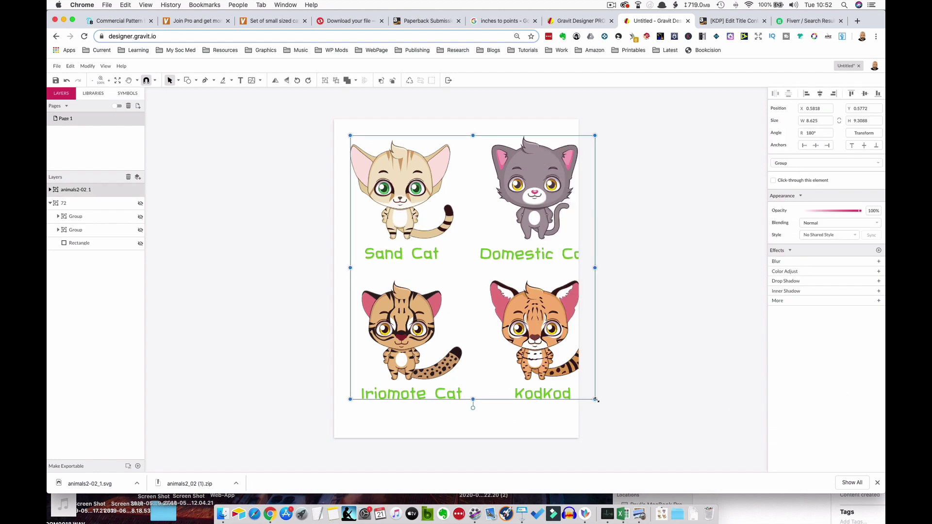
pyautogui.moveTo(594, 399); pyautogui.dragTo(564, 367)
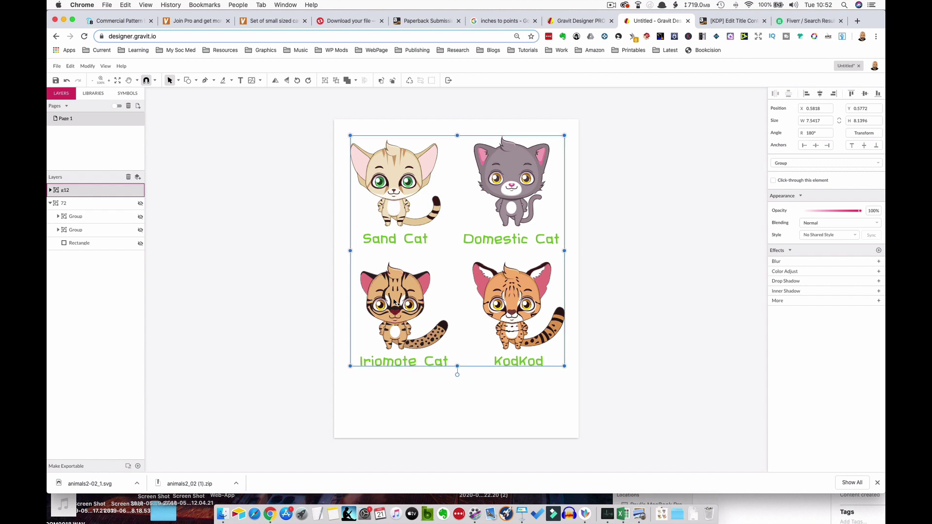
# Ungroup the cat artwork into paths and select the Iriomote Cat's paths.
pyautogui.press('super+shift+g')
pyautogui.click(437, 271)
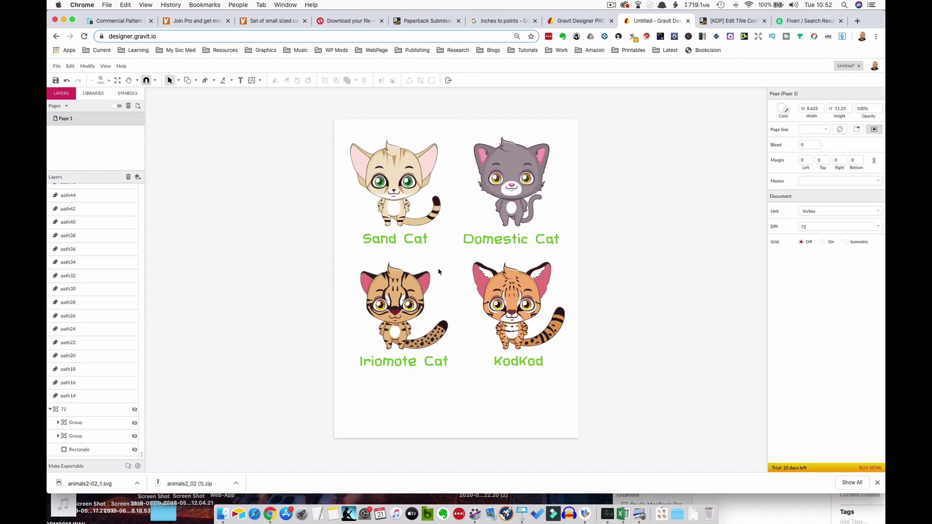
pyautogui.moveTo(353, 264); pyautogui.dragTo(455, 352)
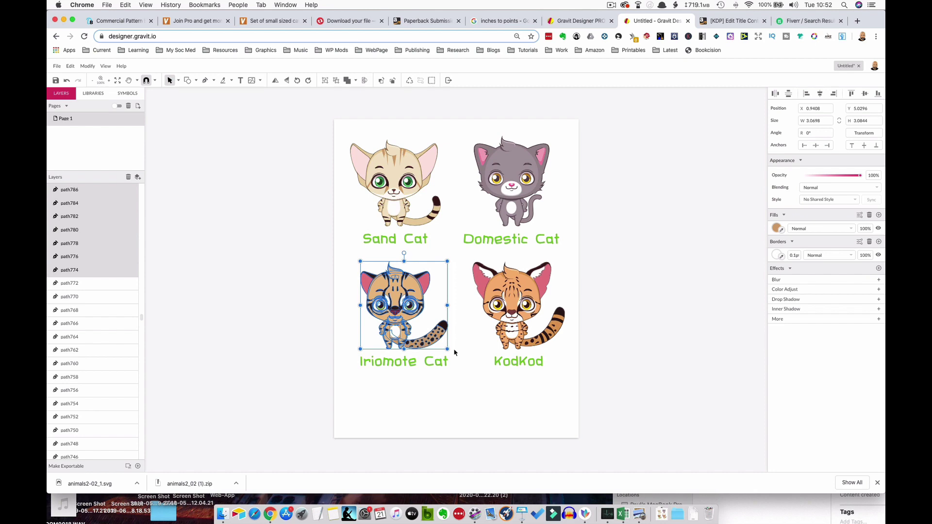
# Delete all four cats and labels, then bring back only the Iriomote Cat.
pyautogui.click(333, 124)
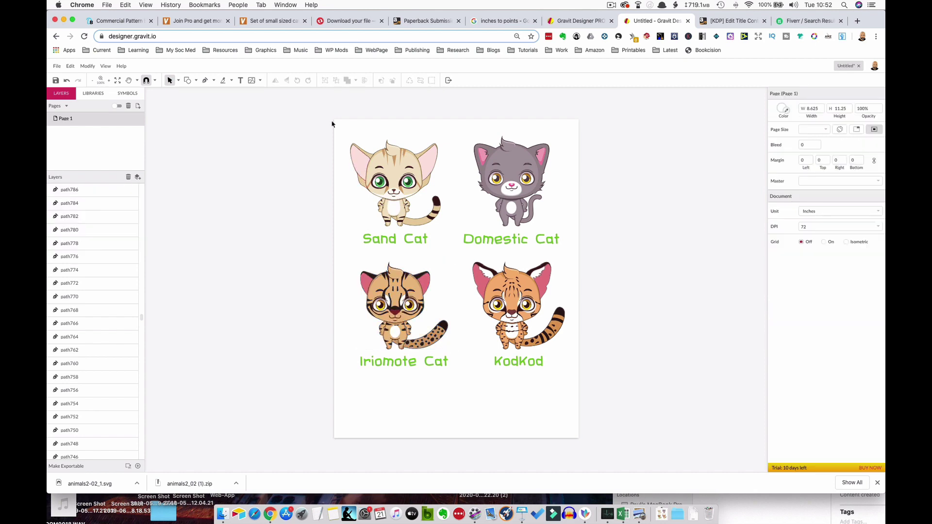
pyautogui.moveTo(342, 133); pyautogui.dragTo(588, 406)
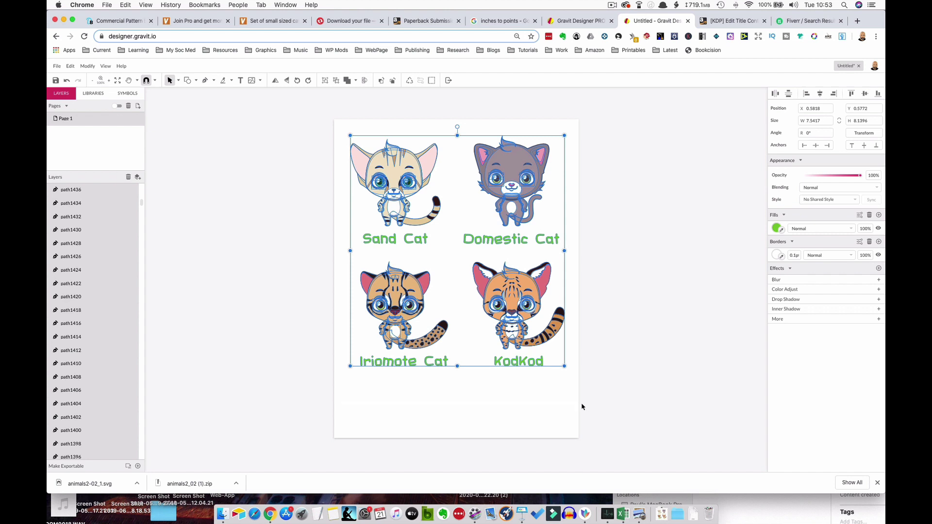
pyautogui.press('Delete')
pyautogui.hotkey('ctrl', 'z')
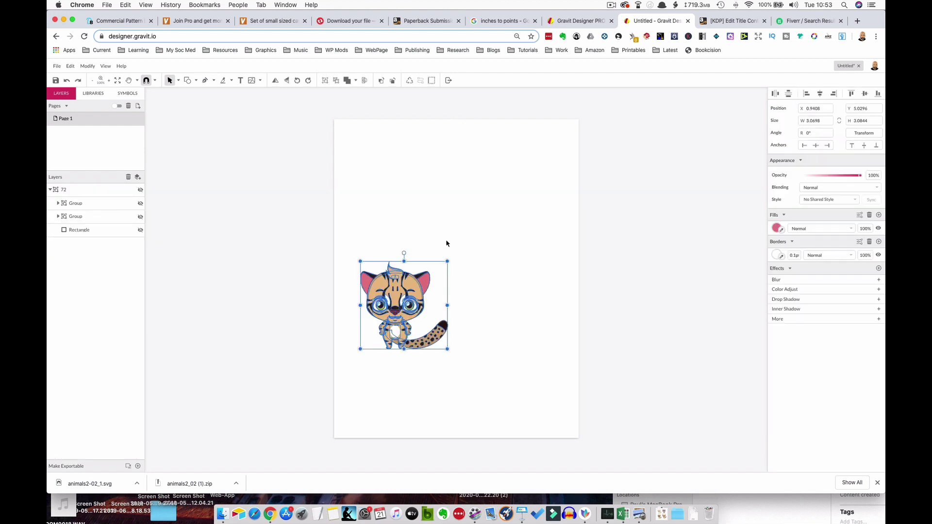
# Move and enlarge the Iriomote Cat to about 6.13 × 6.36 in near the page centre.
pyautogui.moveTo(399, 294); pyautogui.dragTo(445, 261)
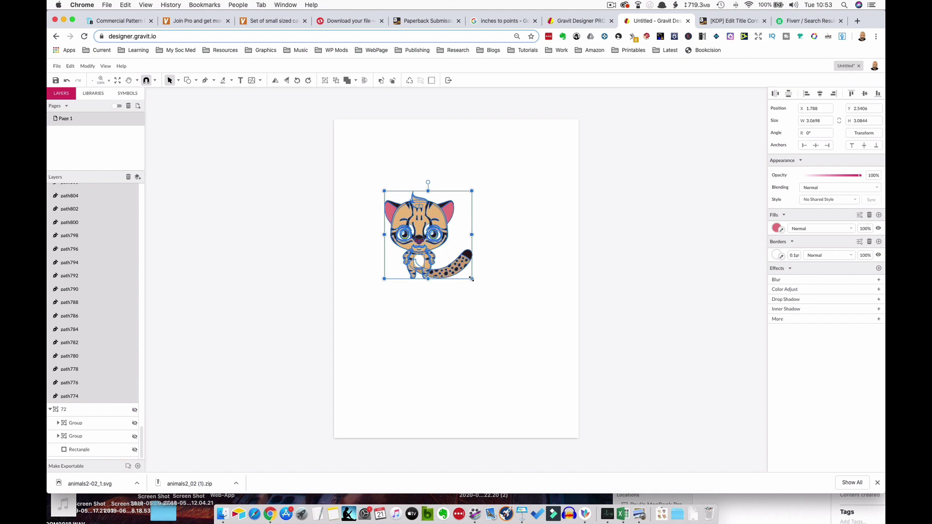
pyautogui.moveTo(471, 278); pyautogui.dragTo(535, 366)
pyautogui.moveTo(482, 292); pyautogui.dragTo(473, 280)
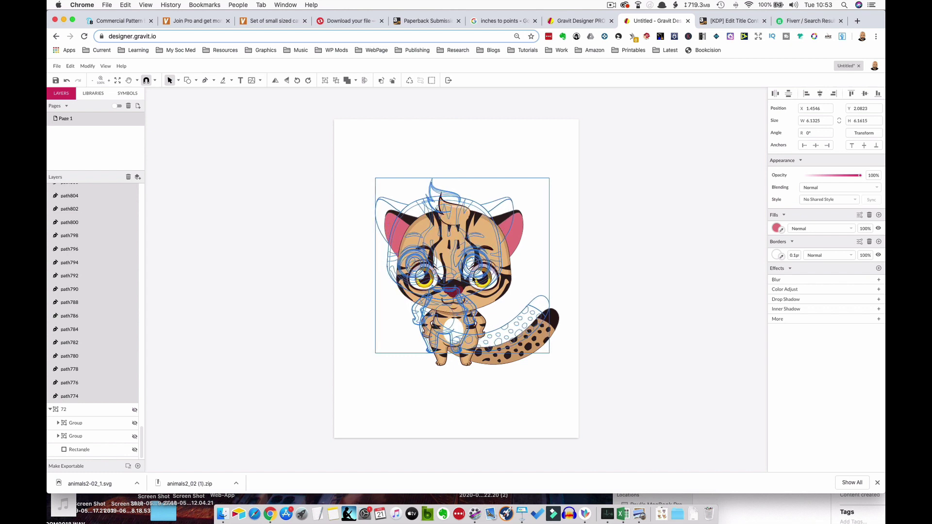
pyautogui.moveTo(559, 355); pyautogui.dragTo(559, 355)
pyautogui.click(640, 281)
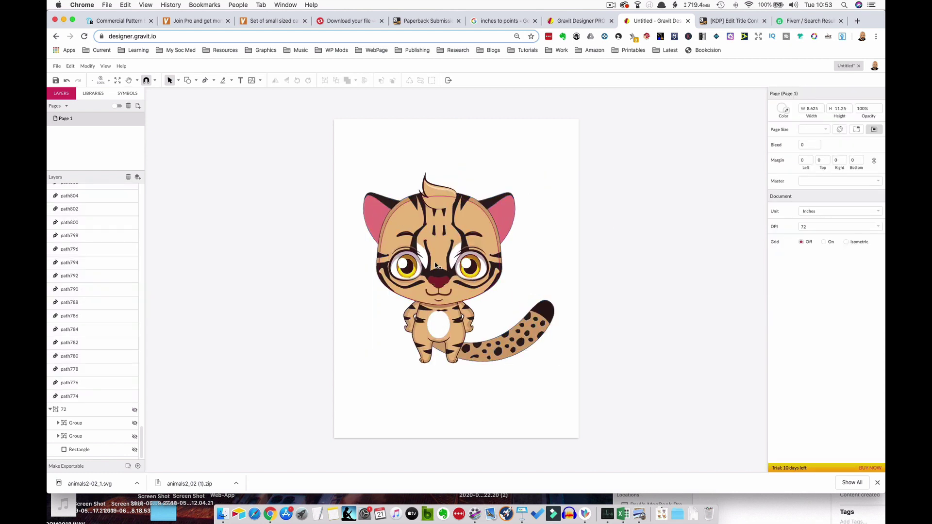
# Give all the Iriomote Cat's paths a solid black 4 pt border.
pyautogui.moveTo(359, 170); pyautogui.dragTo(565, 385)
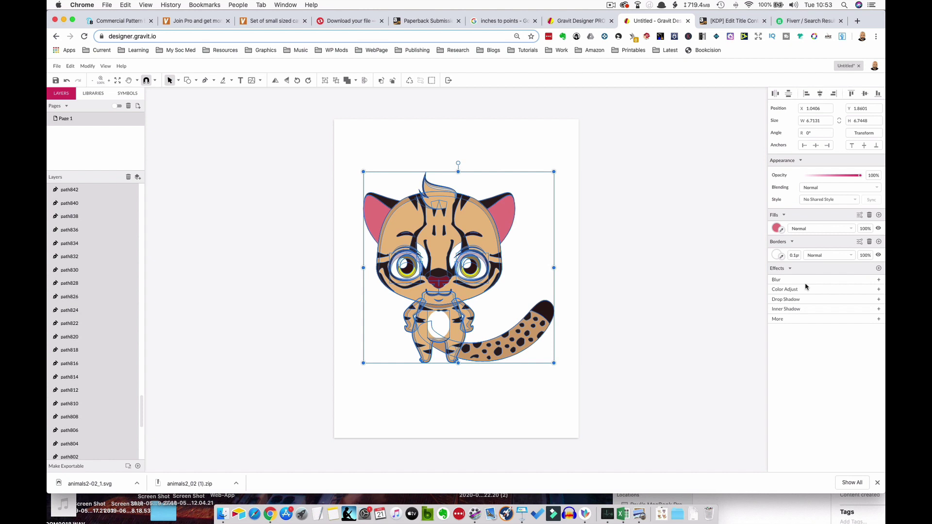
pyautogui.click(777, 256)
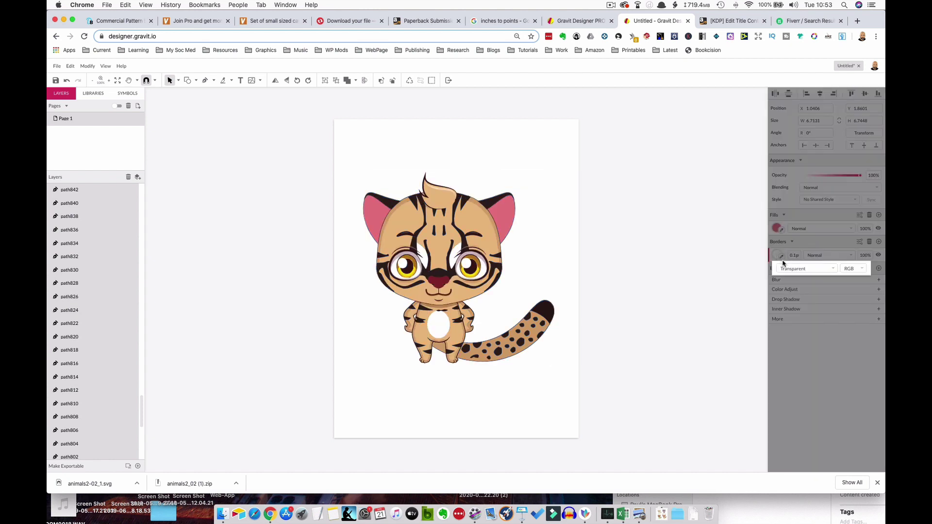
pyautogui.click(733, 282)
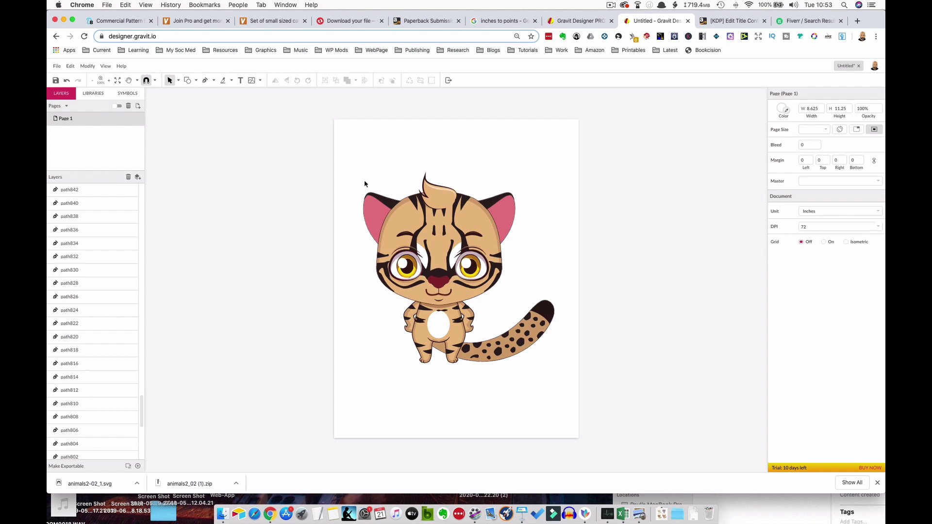
pyautogui.moveTo(361, 171); pyautogui.dragTo(605, 414)
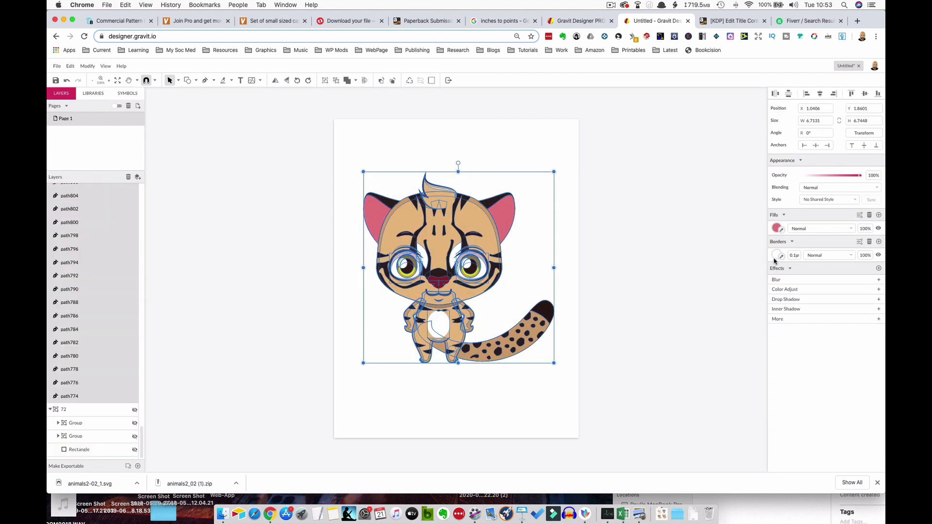
pyautogui.click(775, 257)
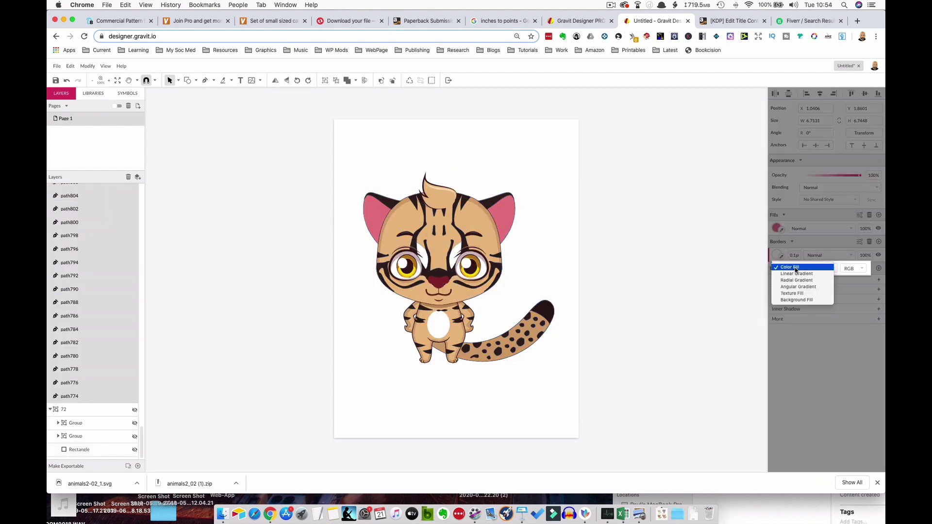
pyautogui.click(795, 267)
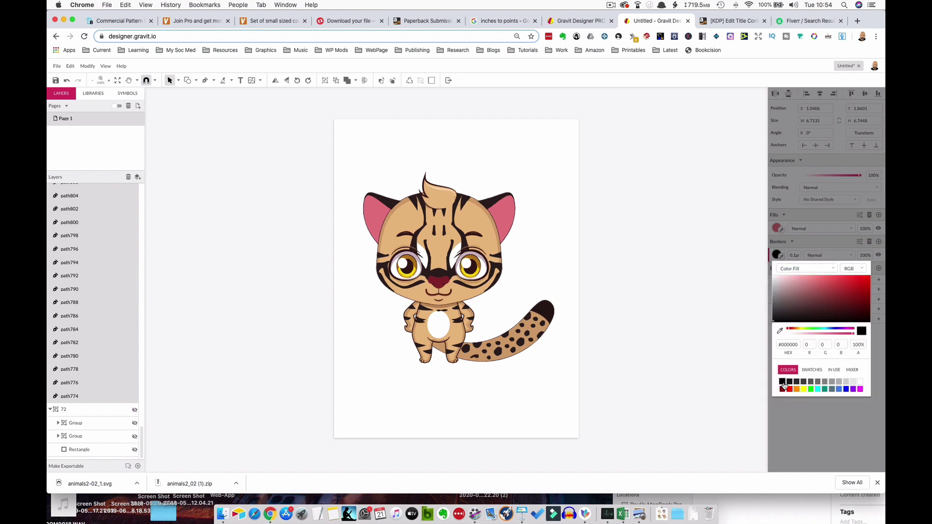
pyautogui.click(792, 255)
pyautogui.click(792, 254)
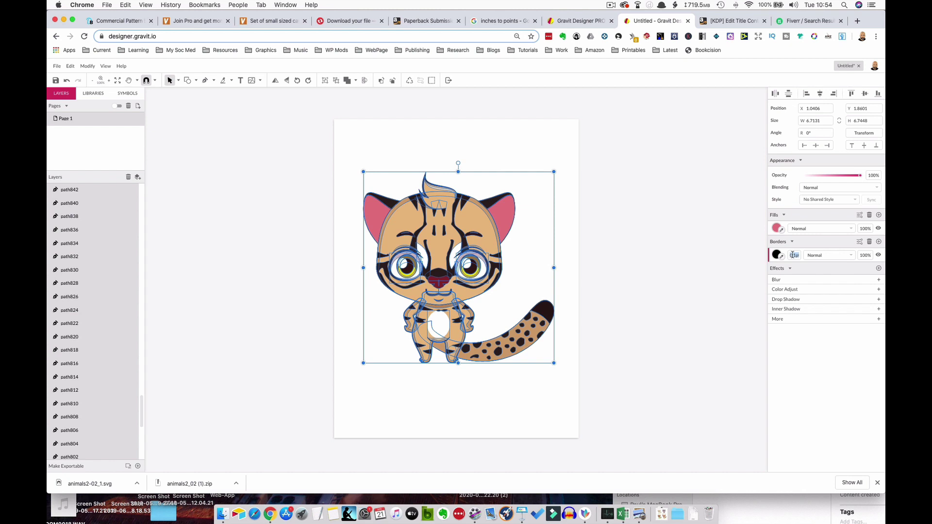
pyautogui.write('4')
pyautogui.press('Return')
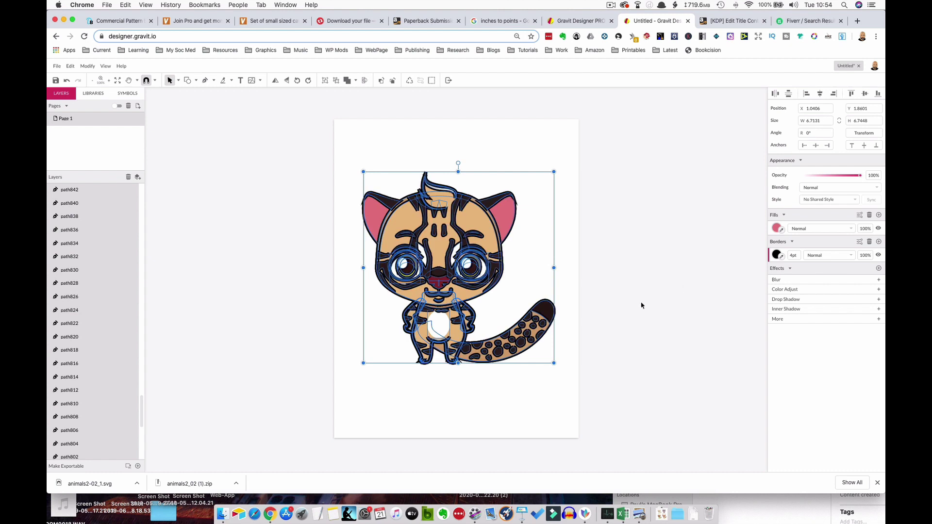
pyautogui.click(640, 305)
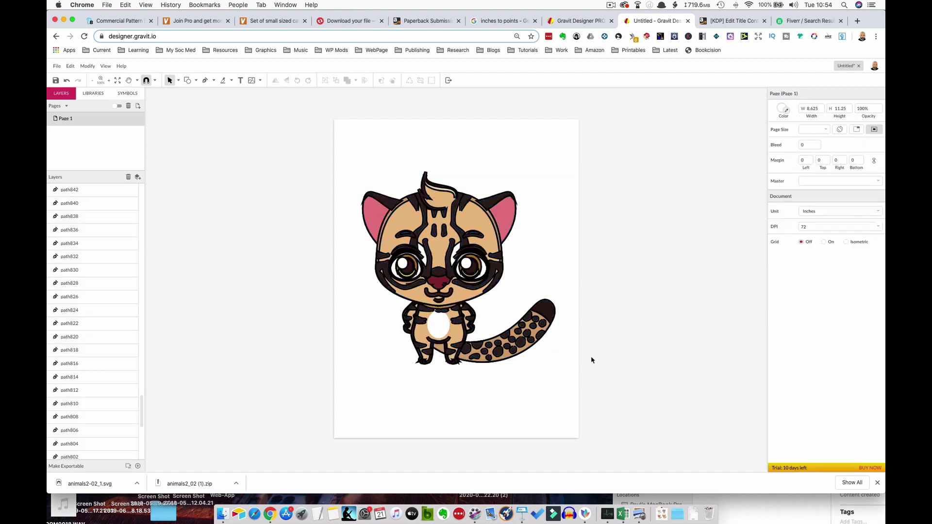
# Set the fill of every Iriomote Cat path to white.
pyautogui.moveTo(350, 161); pyautogui.dragTo(560, 387)
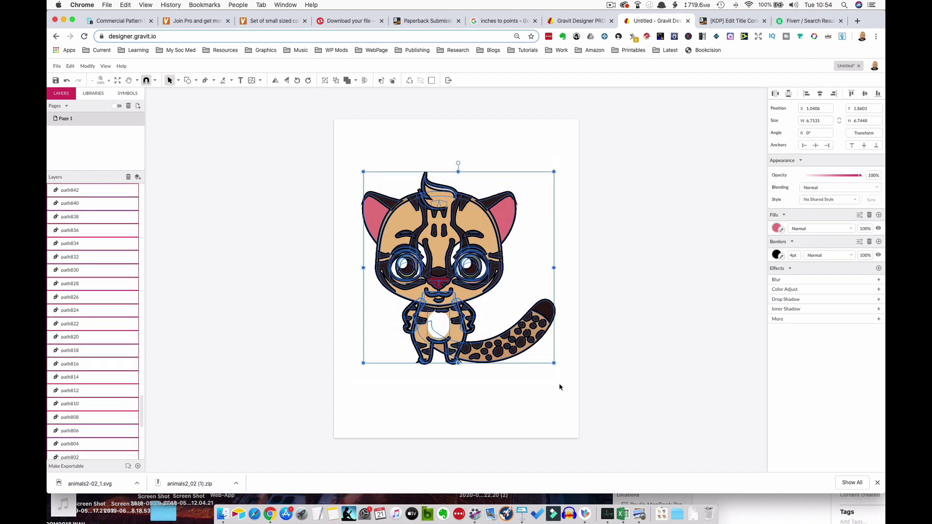
pyautogui.click(777, 229)
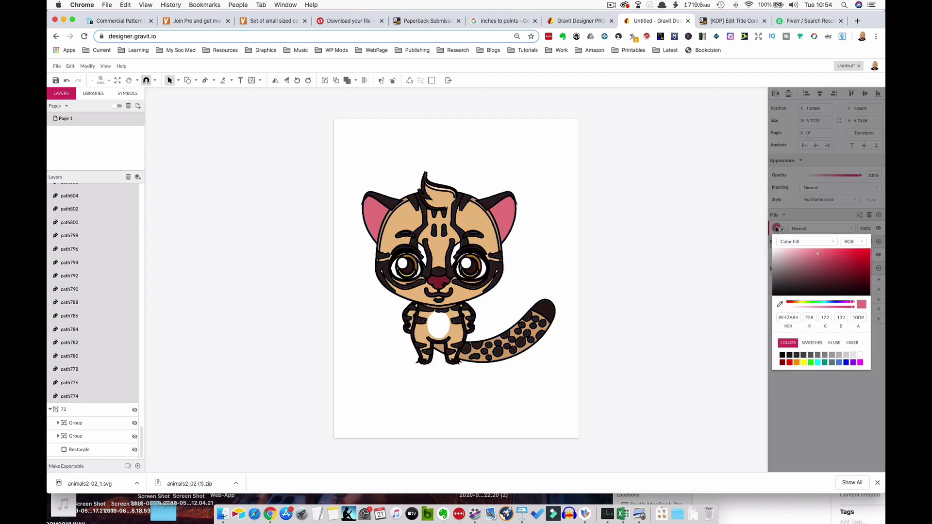
pyautogui.click(860, 357)
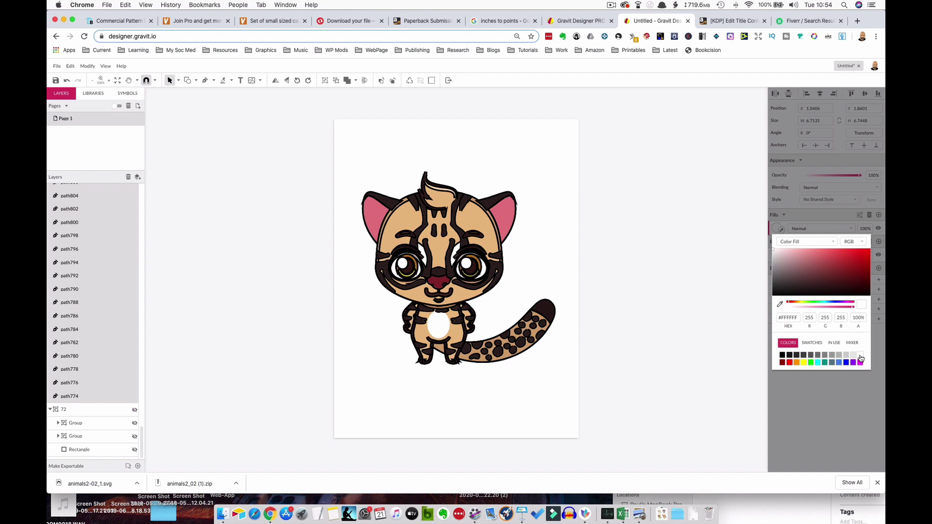
pyautogui.click(623, 324)
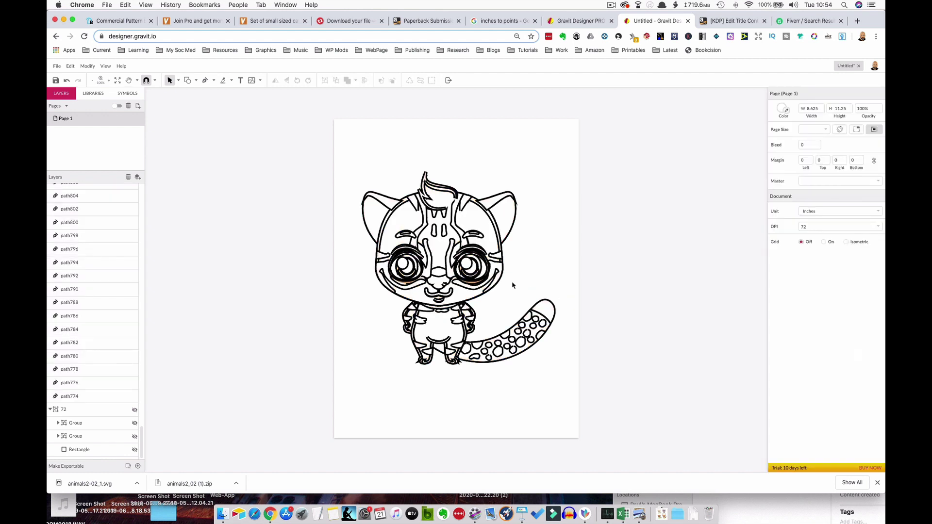
pyautogui.press('super+plus')
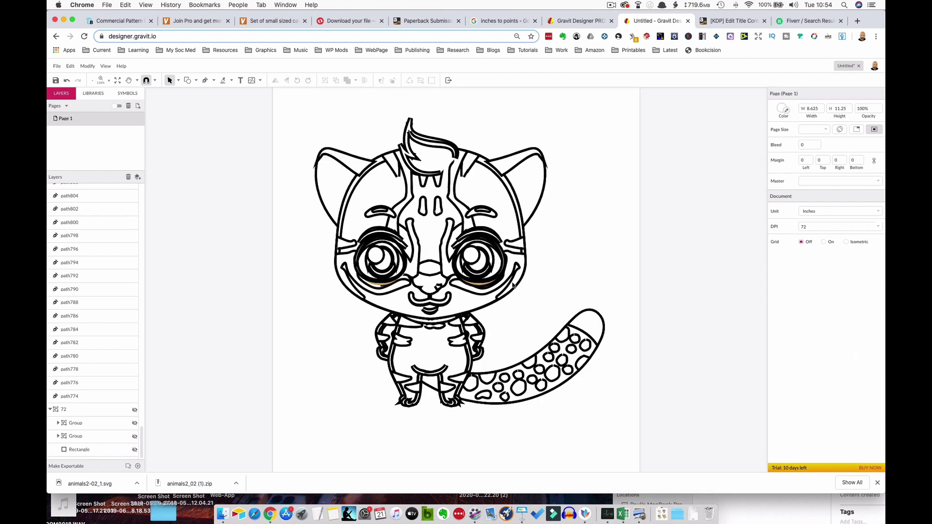
pyautogui.press('super+plus')
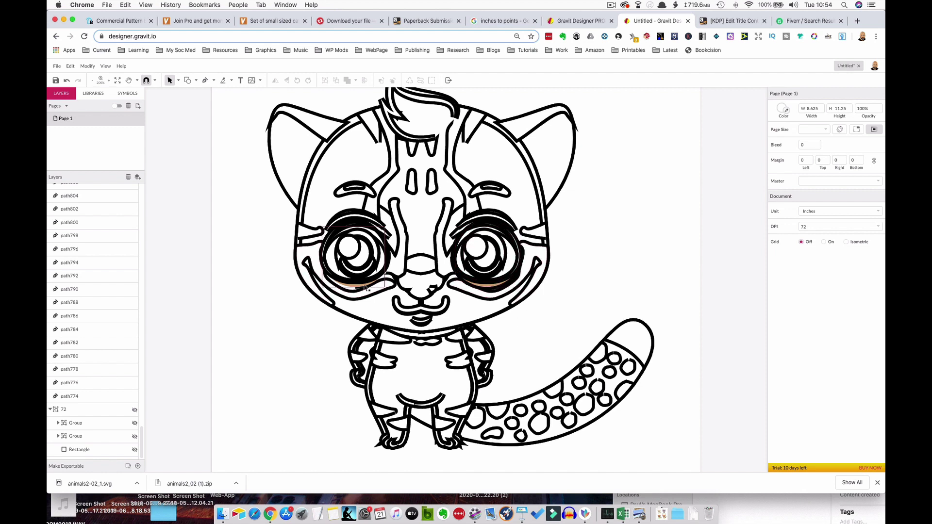
pyautogui.scroll(5, 364, 287)
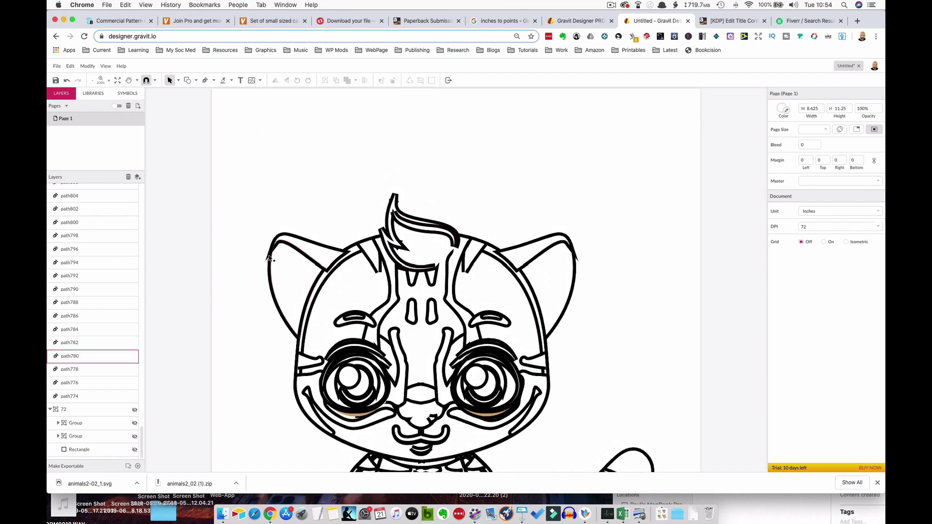
pyautogui.scroll(-10, 602, 314)
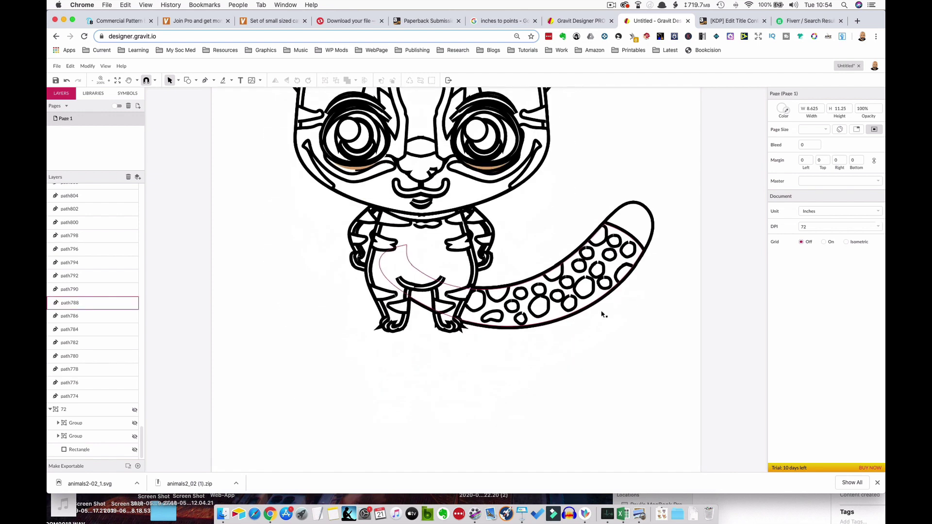
pyautogui.scroll(8, 601, 314)
pyautogui.scroll(-3, 601, 313)
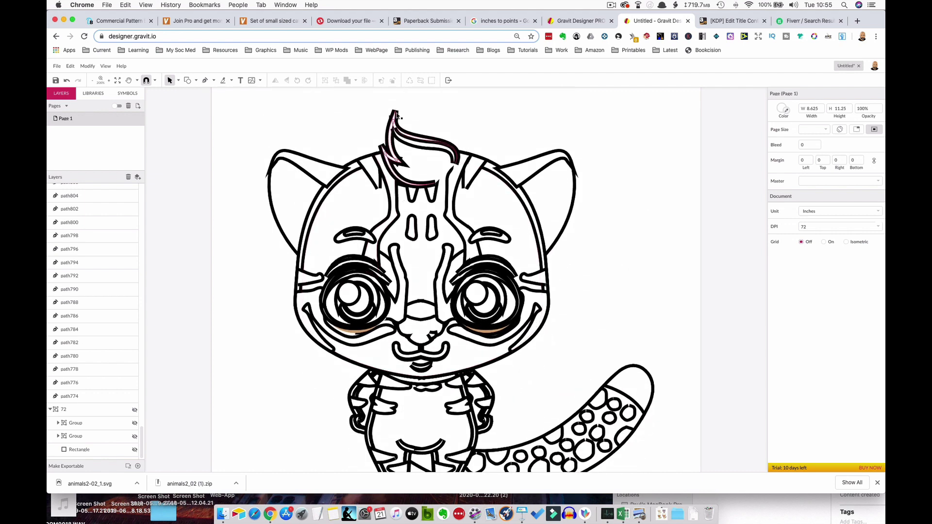
# Set the cat's border Ends and Joins both to Round.
pyautogui.moveTo(262, 136)
pyautogui.mouseDown()
pyautogui.moveTo(495, 379)
pyautogui.moveTo(658, 474)
pyautogui.moveTo(687, 518)
pyautogui.mouseUp()
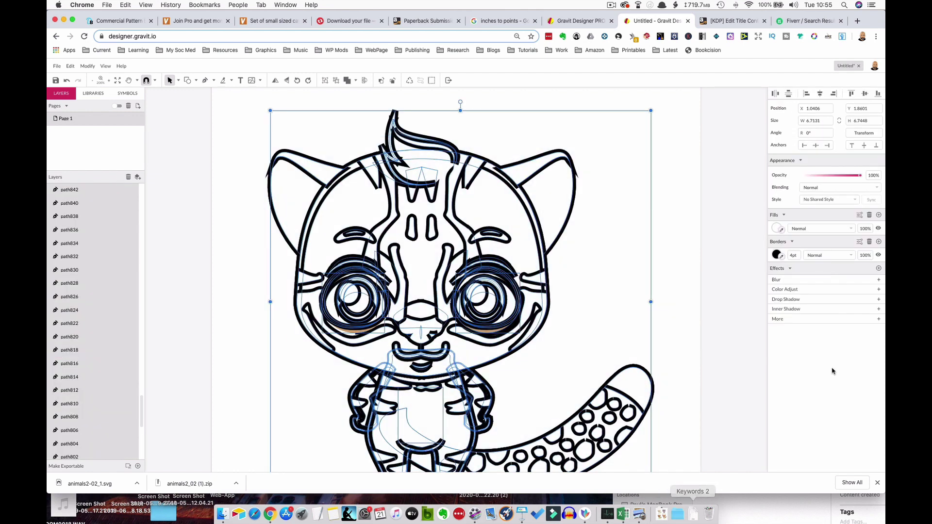
pyautogui.click(859, 242)
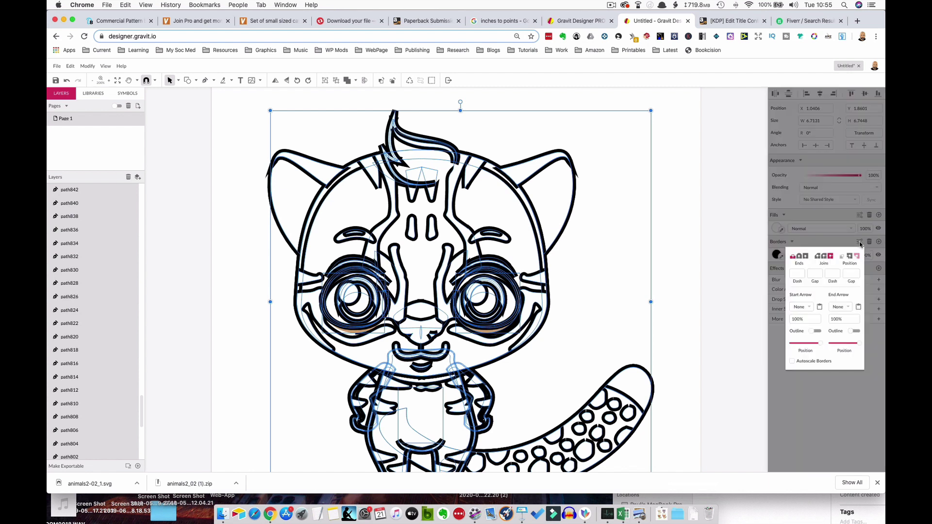
pyautogui.click(799, 257)
pyautogui.click(823, 257)
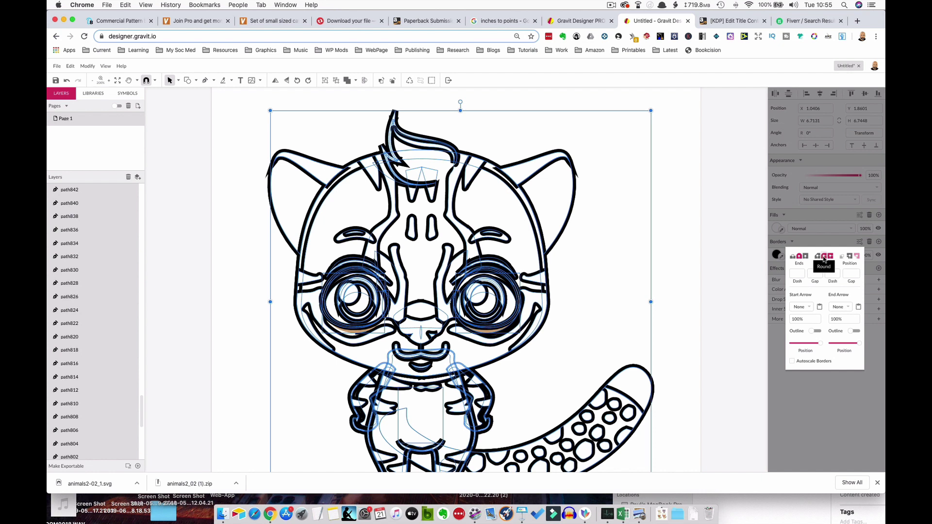
pyautogui.scroll(2, 630, 254)
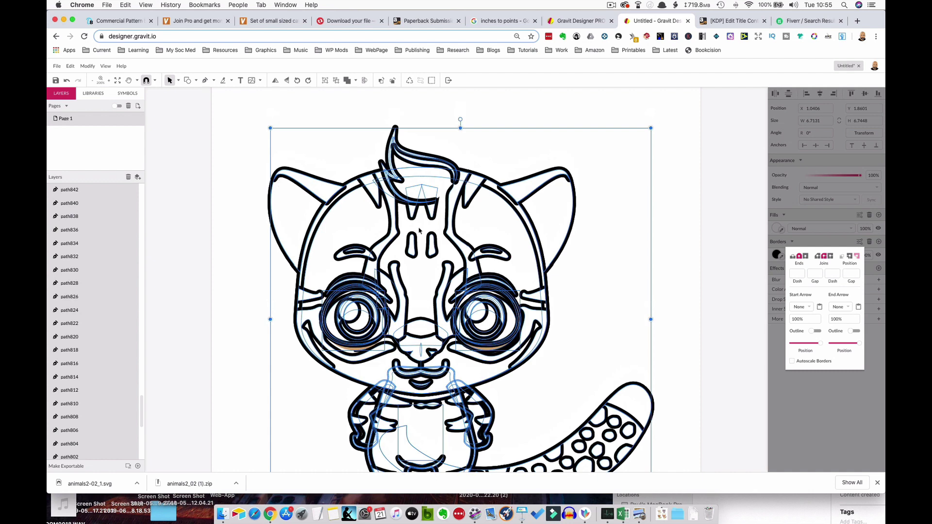
pyautogui.click(606, 308)
pyautogui.scroll(-6, 605, 308)
pyautogui.scroll(3, 602, 309)
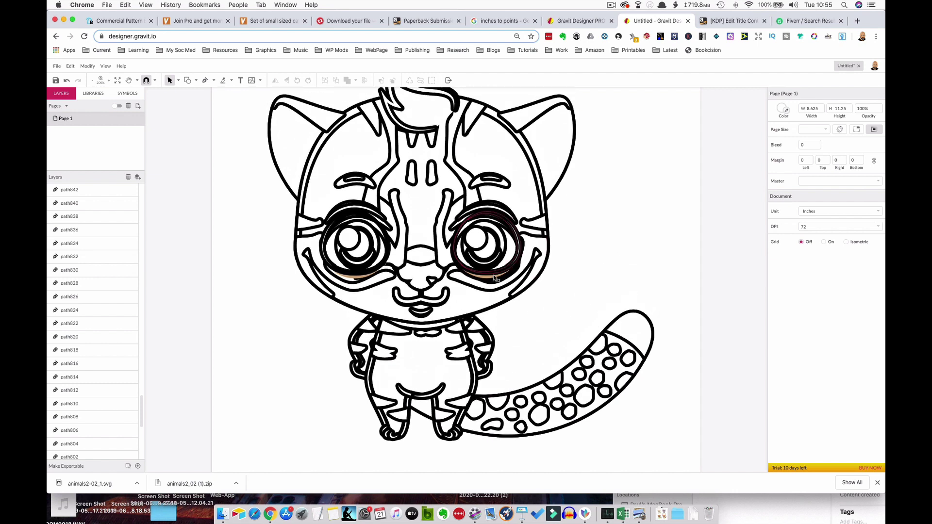
# Delete four stray ring paths inside the cat's right eye.
pyautogui.click(494, 280)
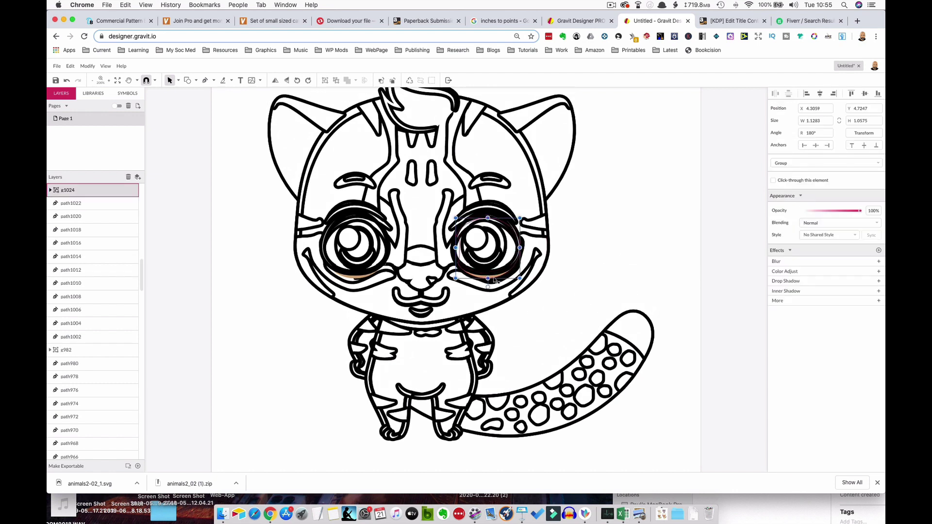
pyautogui.doubleClick(493, 275)
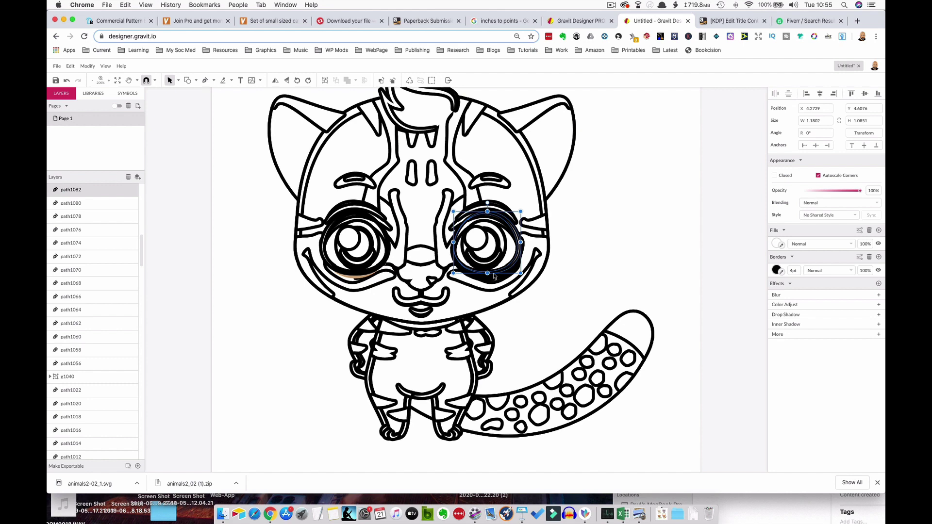
pyautogui.press('Delete')
pyautogui.click(494, 276)
pyautogui.press('Delete')
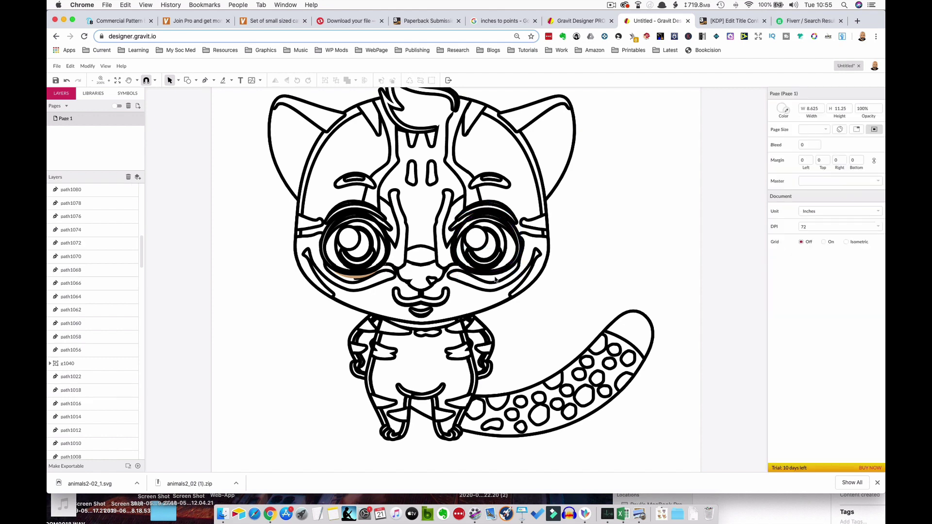
pyautogui.click(495, 279)
pyautogui.press('Delete')
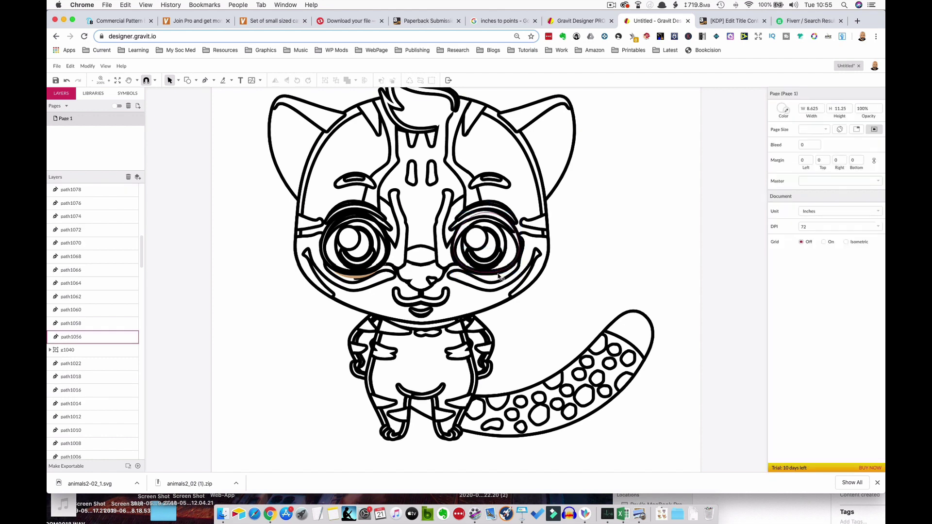
pyautogui.click(498, 276)
pyautogui.press('Delete')
# Delete the remaining extra right-eye paths and the small stroke beside that eye.
pyautogui.click(496, 266)
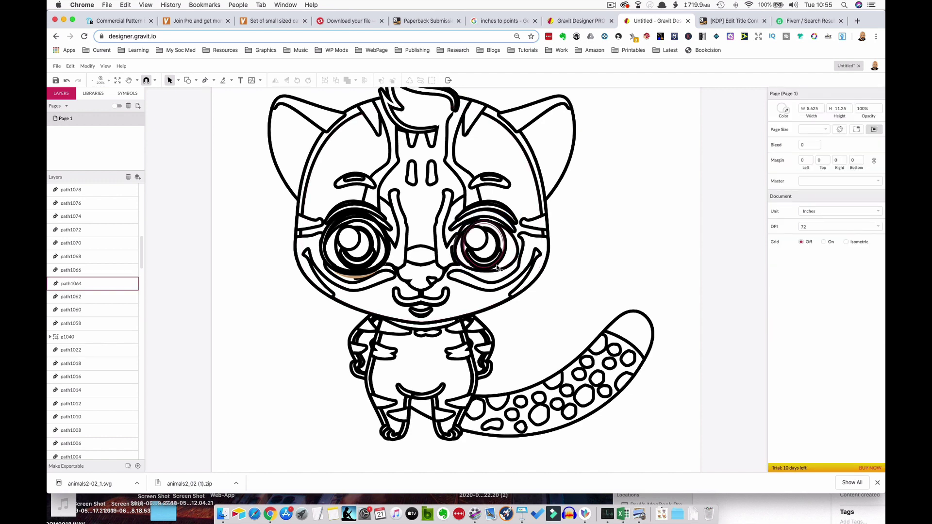
pyautogui.press('Delete')
pyautogui.click(496, 266)
pyautogui.press('Delete')
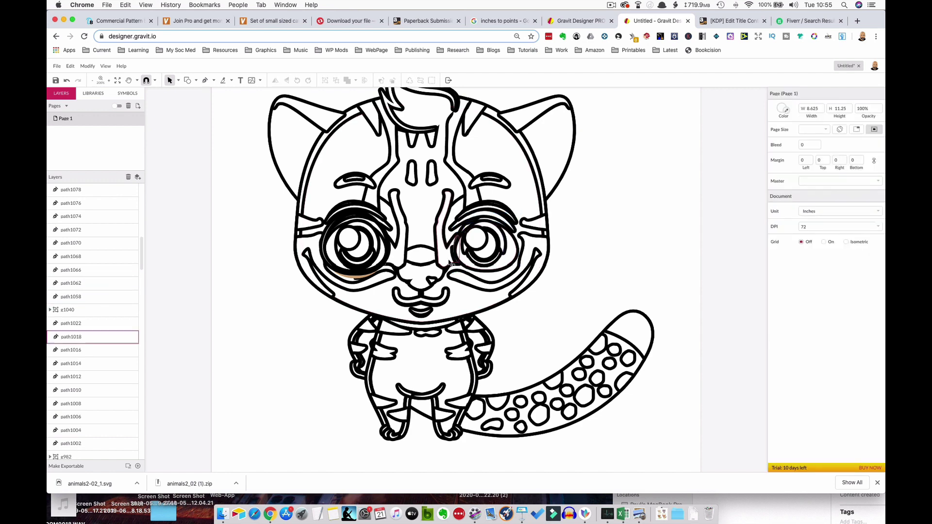
pyautogui.click(455, 262)
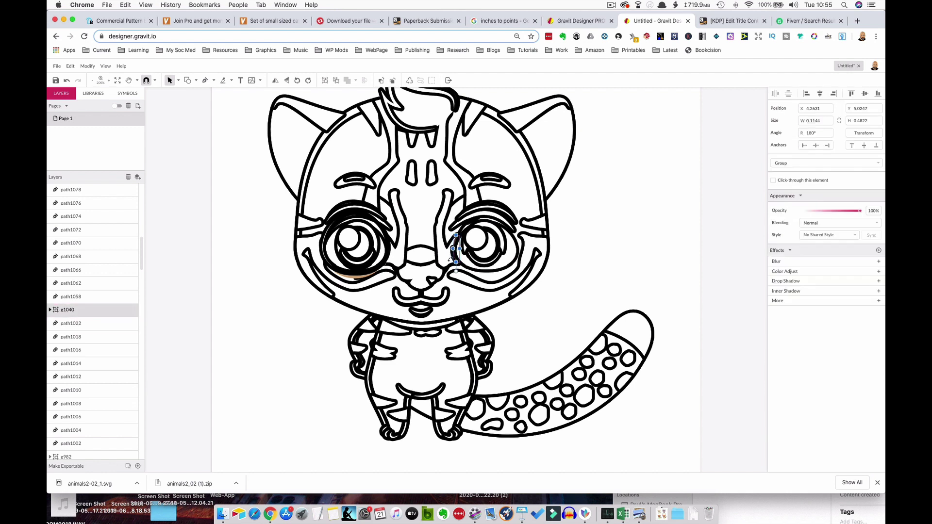
pyautogui.click(476, 298)
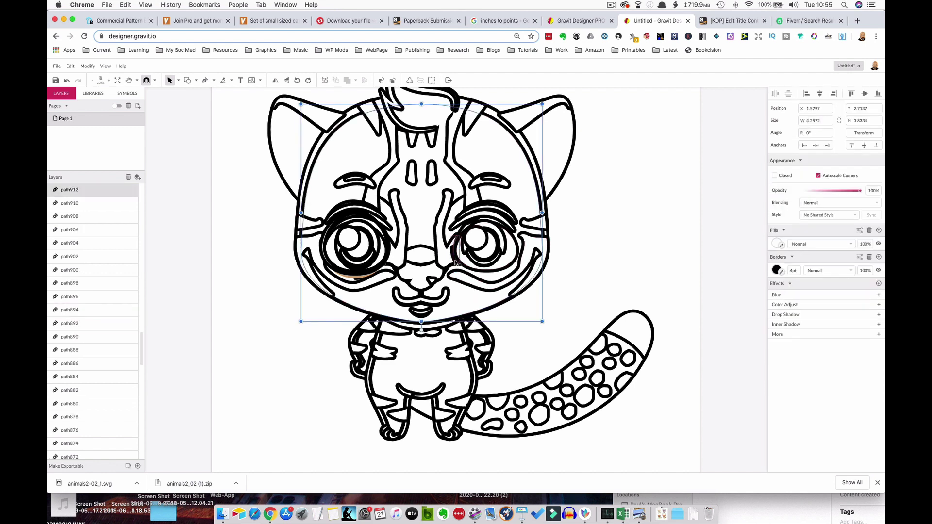
pyautogui.click(454, 256)
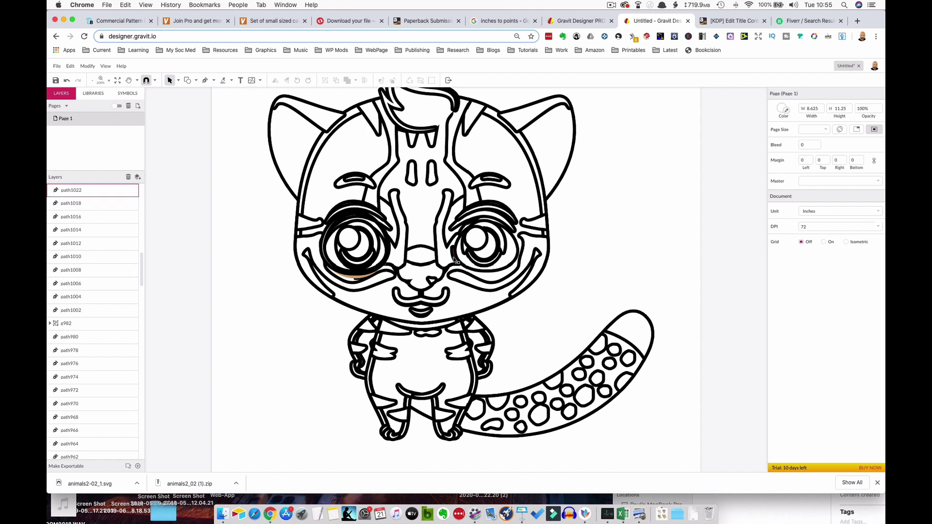
pyautogui.press('Delete')
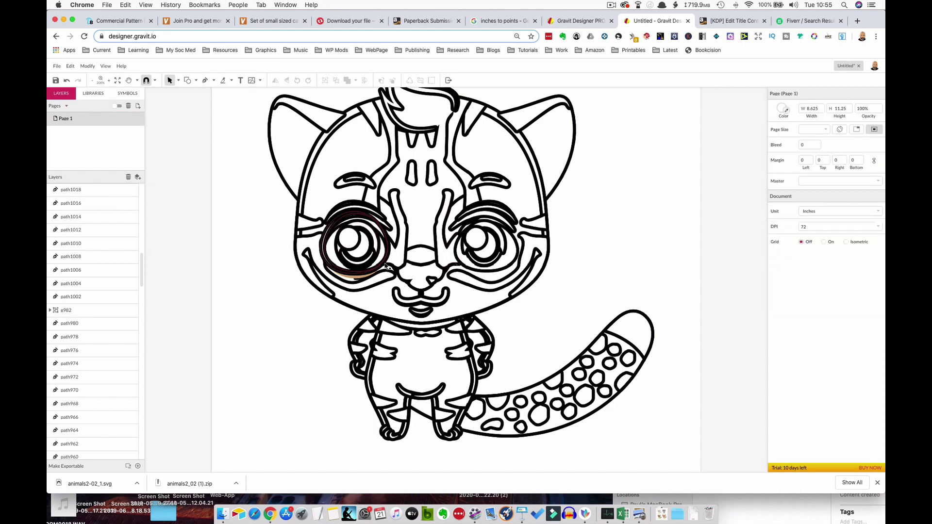
# Inspect the left eye's ring paths, leaving them unchanged.
pyautogui.click(372, 277)
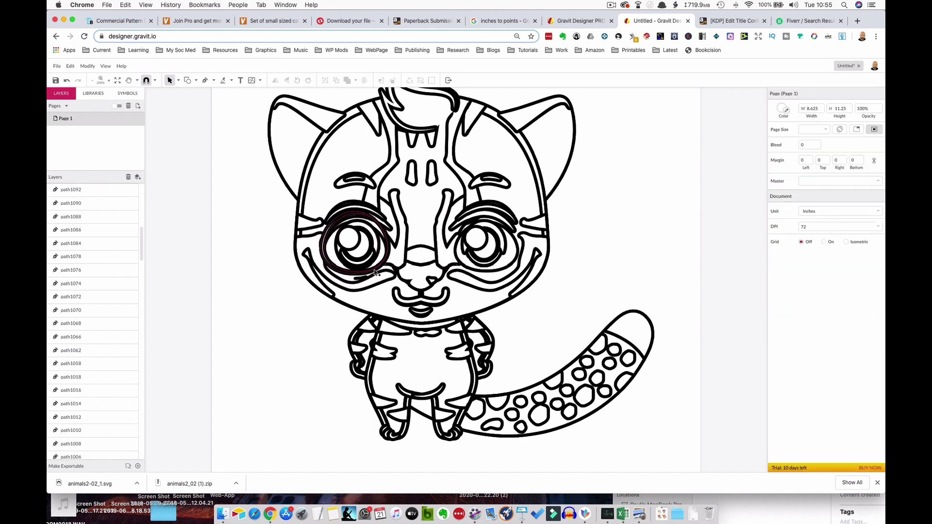
pyautogui.click(374, 272)
pyautogui.click(375, 273)
pyautogui.click(375, 272)
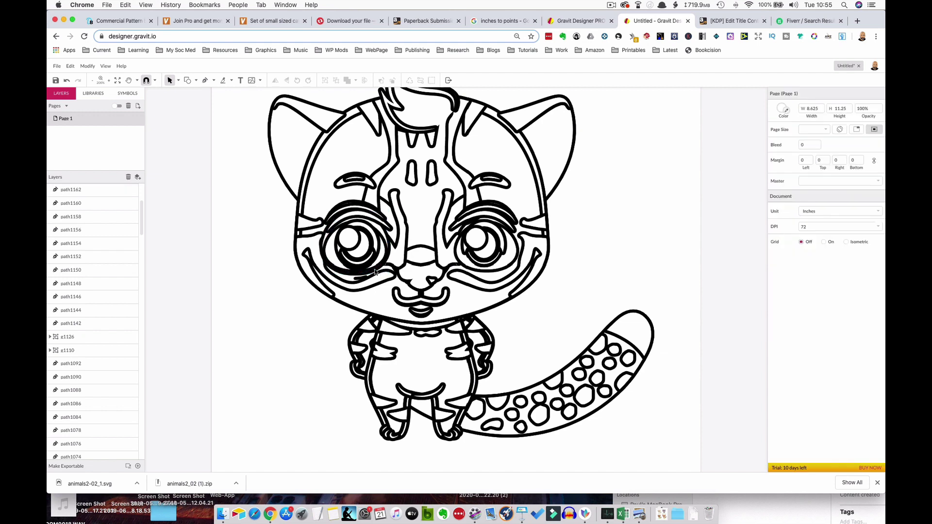
pyautogui.click(375, 273)
pyautogui.click(373, 270)
pyautogui.click(372, 268)
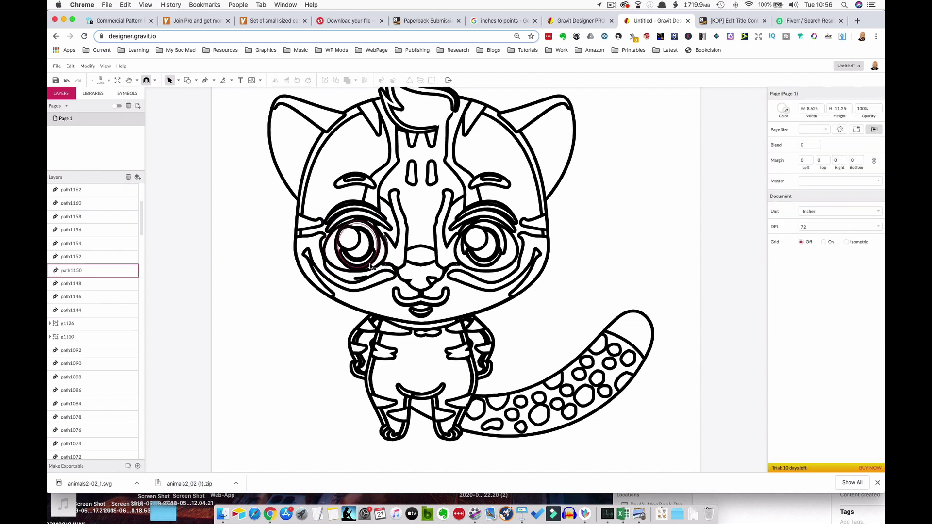
pyautogui.click(370, 265)
pyautogui.click(370, 262)
pyautogui.click(369, 262)
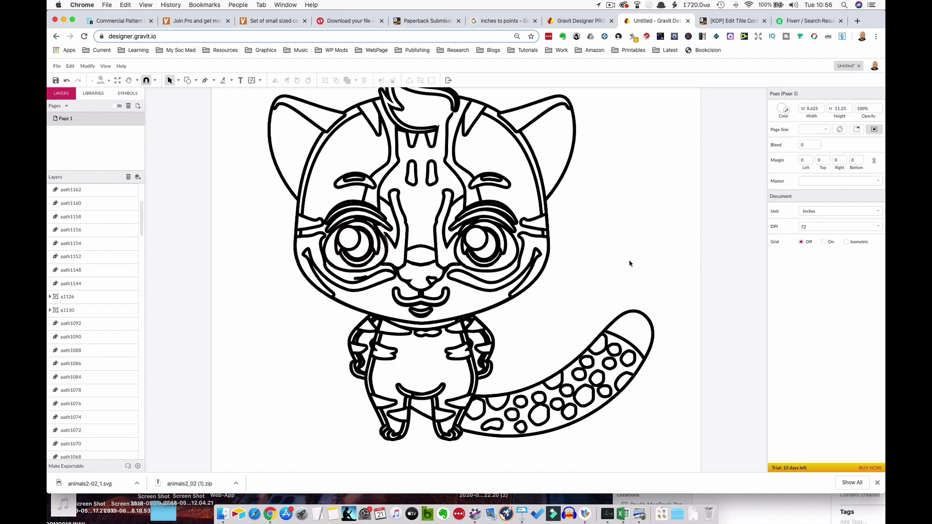
# Zoom out to see the whole page and scroll the Layers panel to the bottom.
pyautogui.press('super+minus')
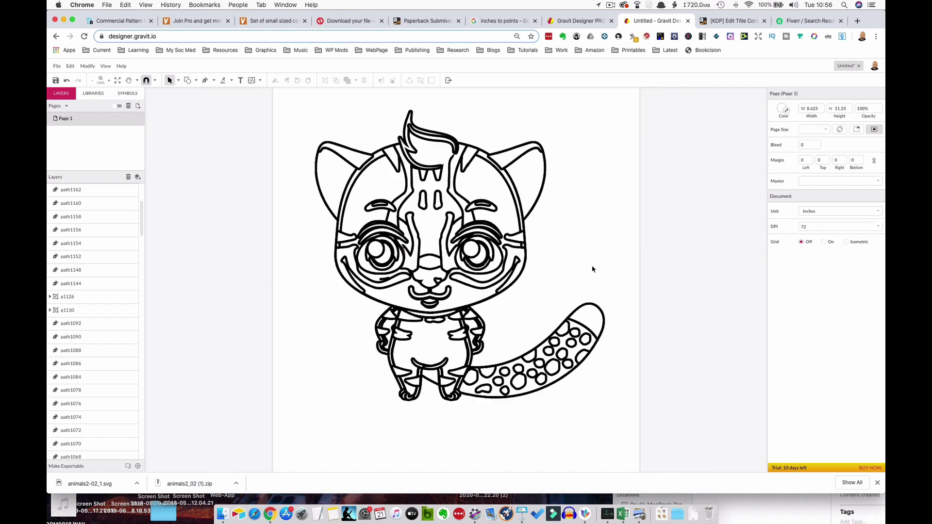
pyautogui.press('super+minus')
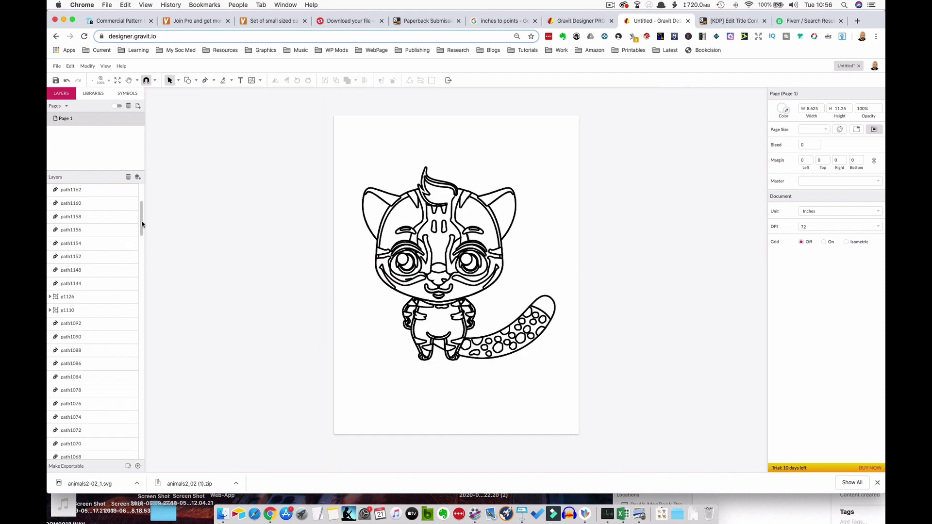
pyautogui.moveTo(143, 224); pyautogui.dragTo(135, 452)
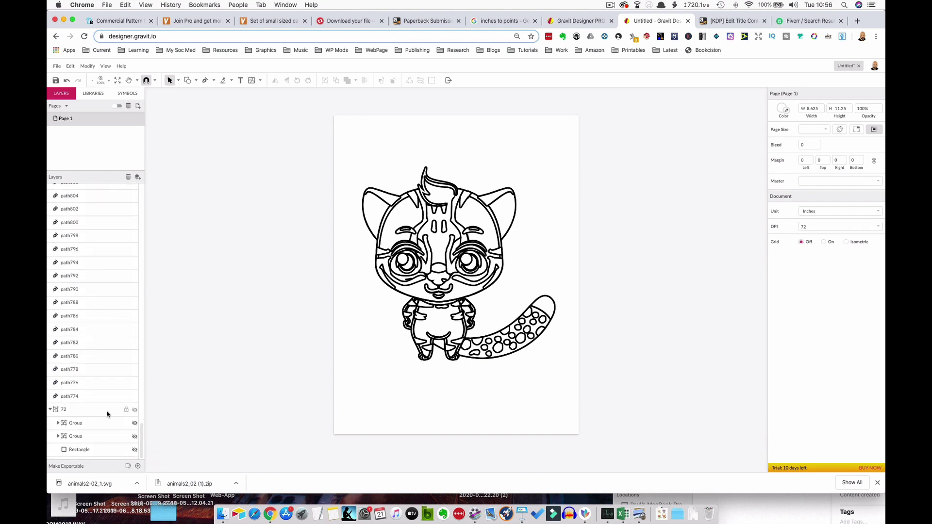
# Unhide layer group 72's floral pattern and delete its 'Designed by' Vecteezy credit group.
pyautogui.click(134, 411)
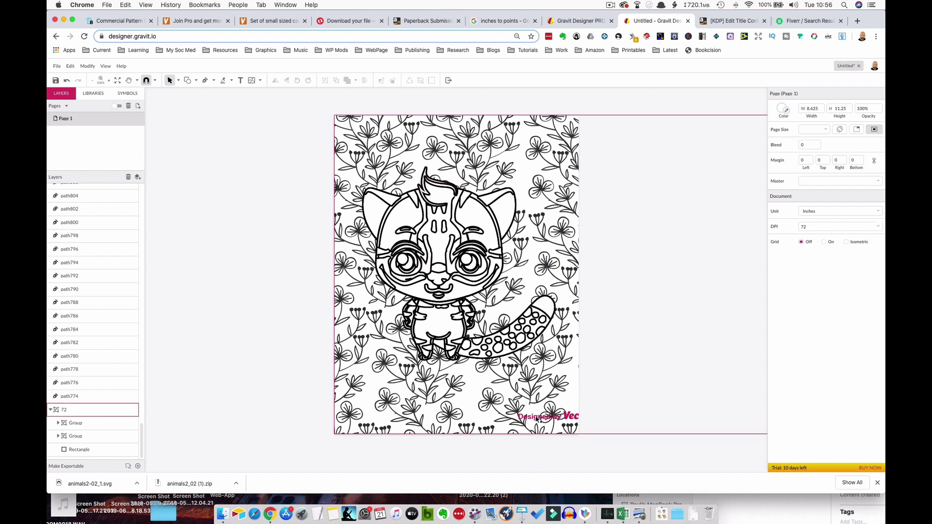
pyautogui.click(538, 420)
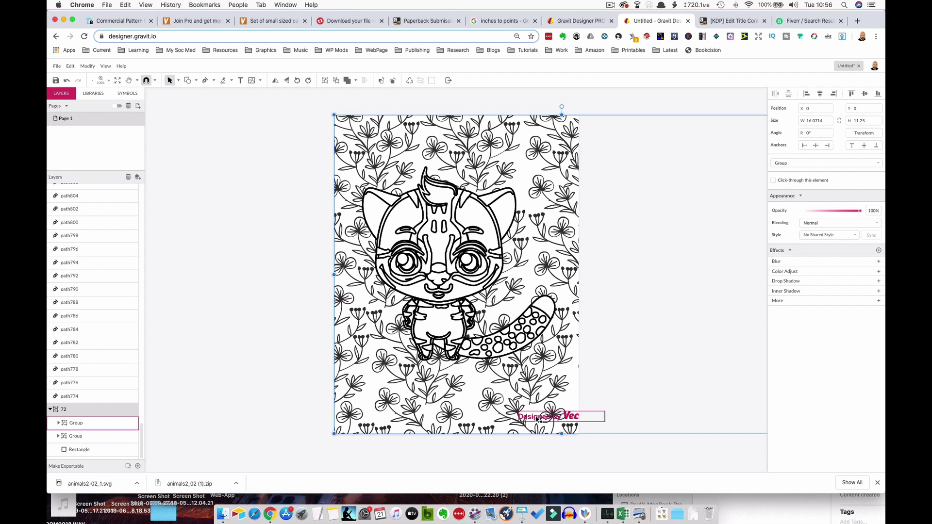
pyautogui.doubleClick(553, 421)
pyautogui.press('Delete')
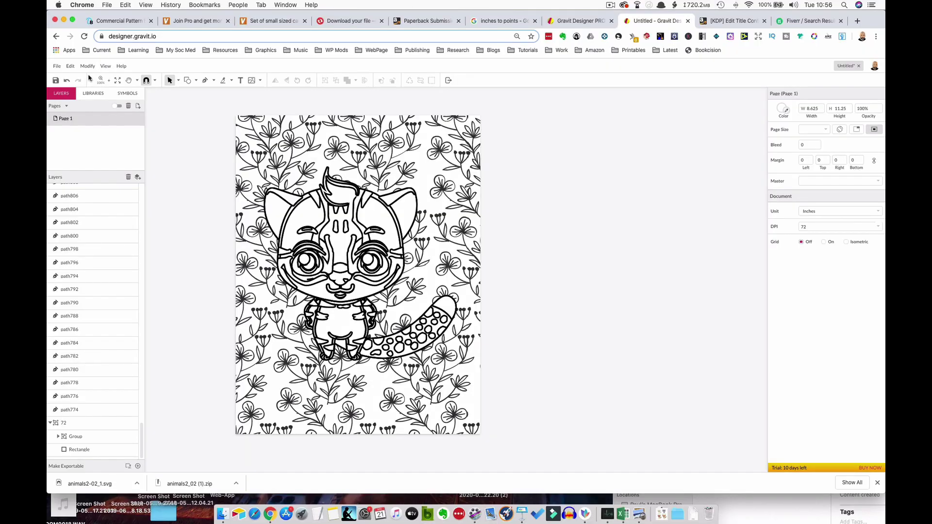
# Export the design as Untitled (2).png and bring Keynote's theme chooser to the front.
pyautogui.click(57, 67)
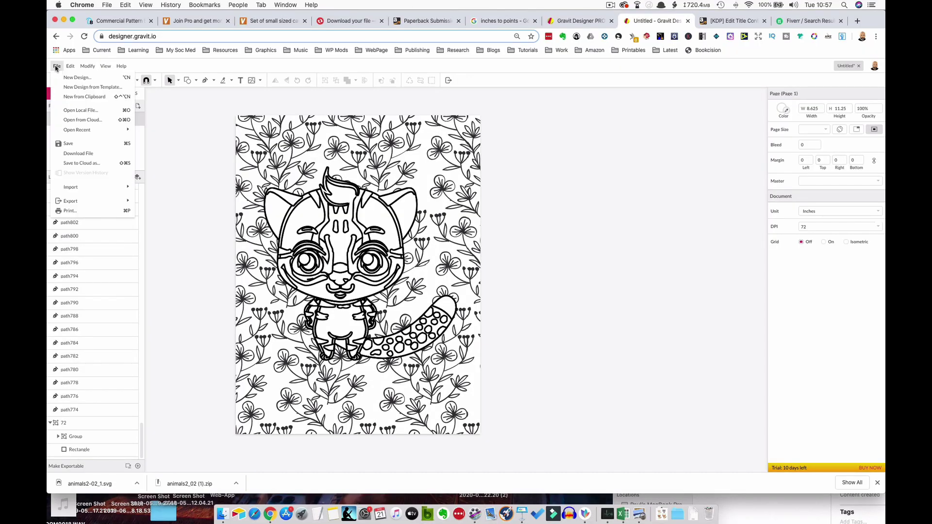
pyautogui.moveTo(95, 200)
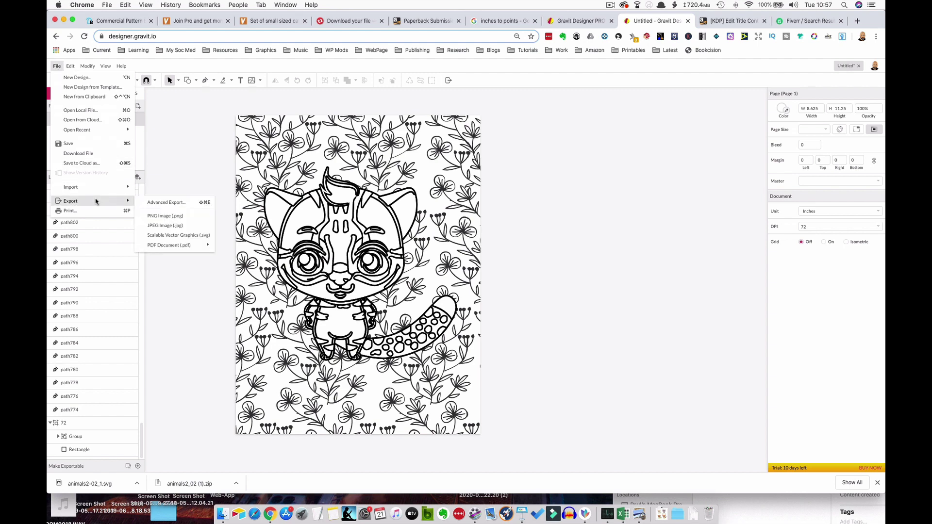
pyautogui.click(158, 216)
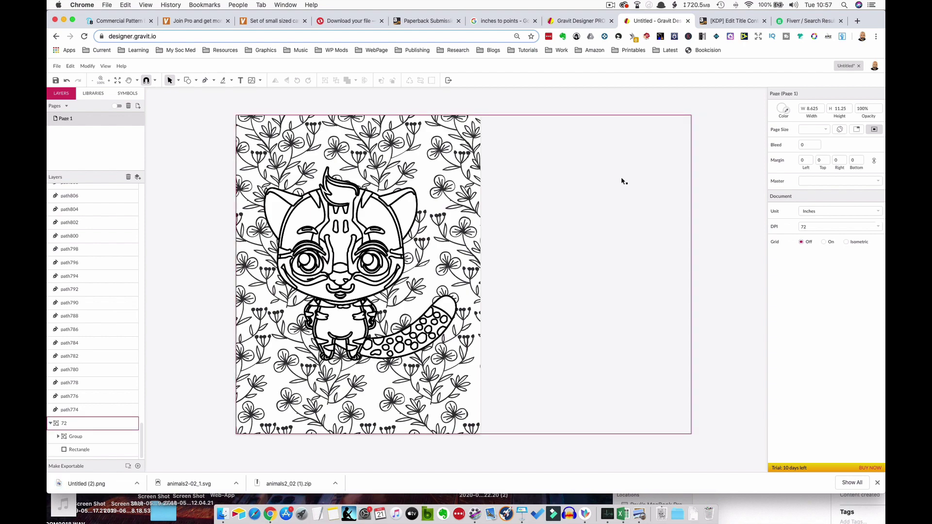
pyautogui.hotkey('ctrl', 'Up')
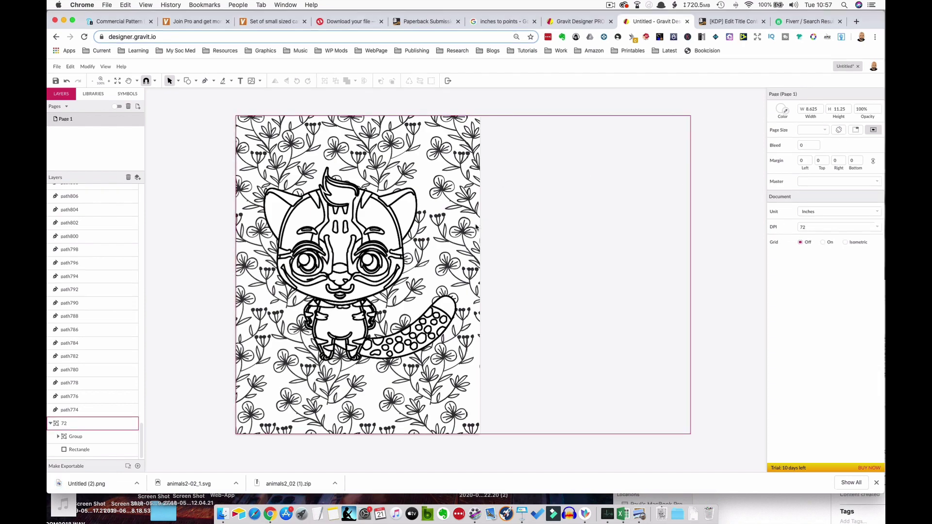
pyautogui.click(509, 172)
# Start a Basic White presentation and delete the title, subtitle and author placeholders.
pyautogui.doubleClick(384, 277)
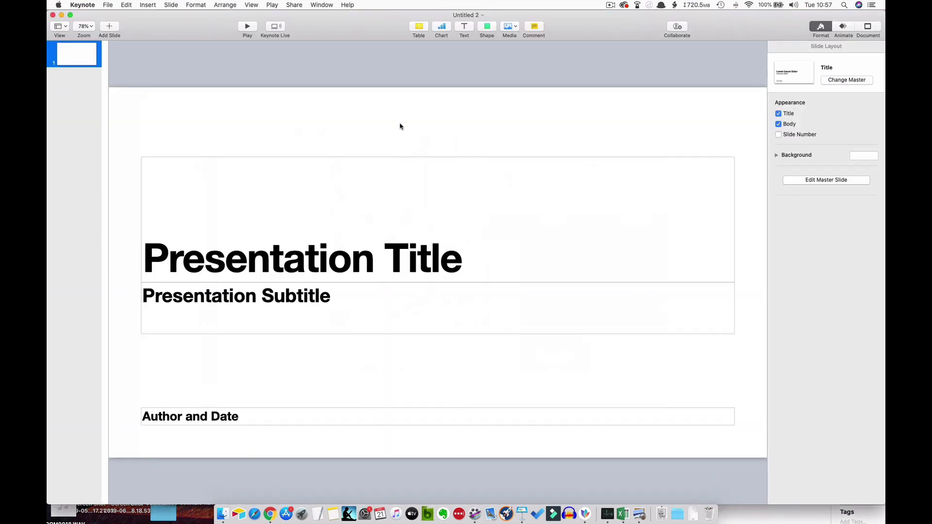
pyautogui.moveTo(400, 127); pyautogui.dragTo(452, 448)
pyautogui.press('BackSpace')
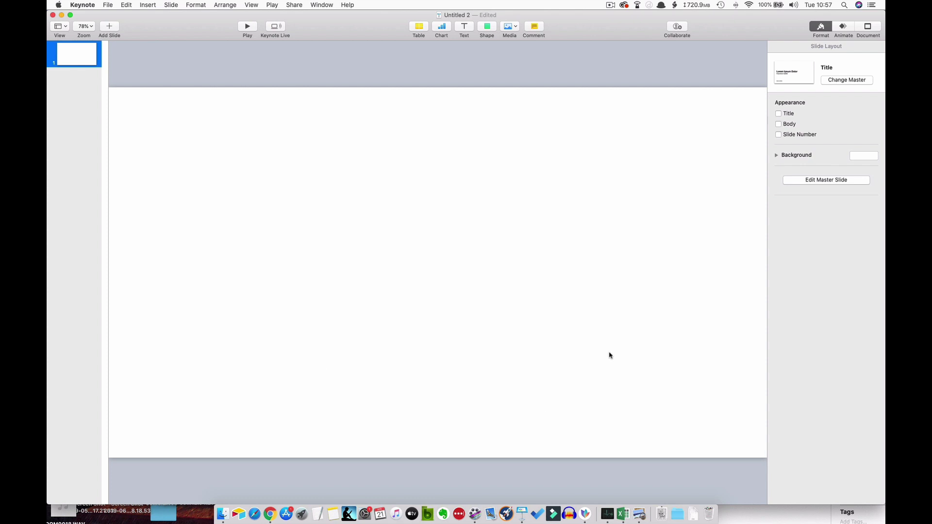
# Open Custom Slide Size from the Document inspector's slide size options.
pyautogui.click(867, 28)
pyautogui.click(814, 238)
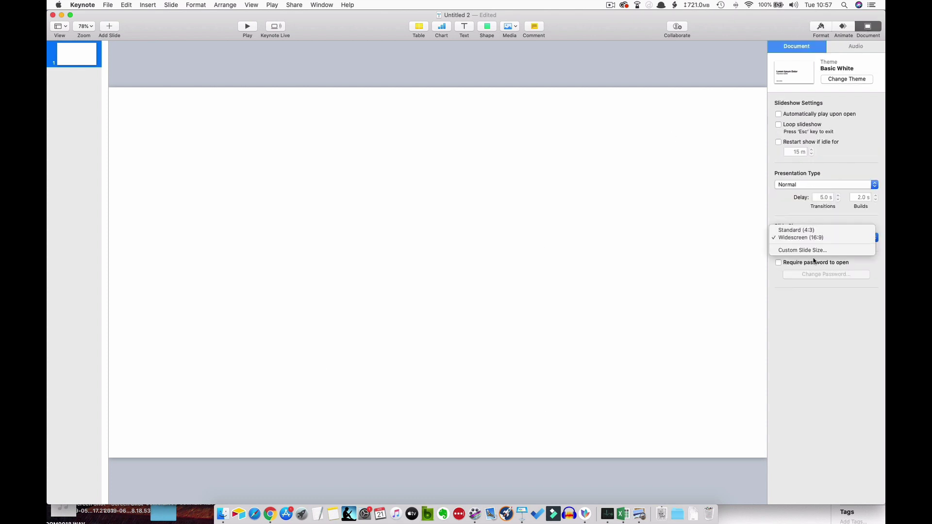
pyautogui.click(807, 250)
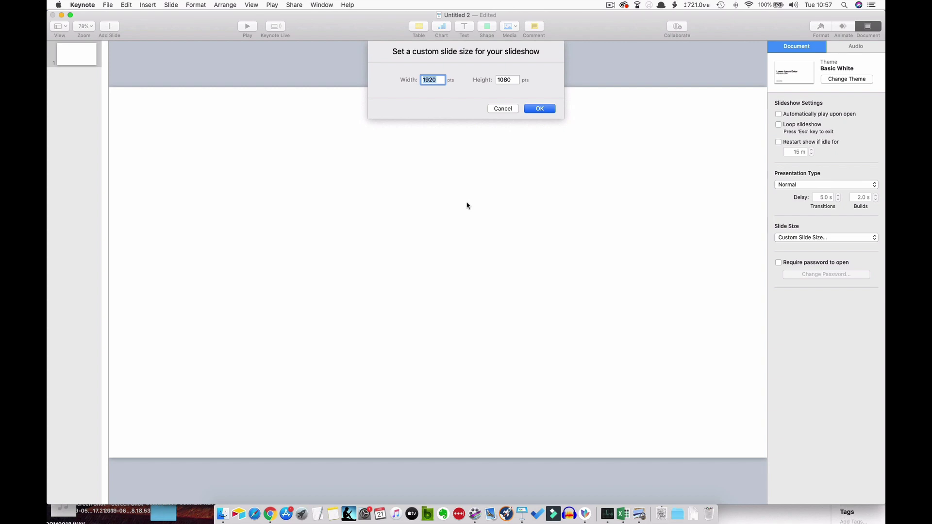
pyautogui.hotkey('ctrl', 'Up')
# Convert 8.625 and 11.25 inches in Google's converter, giving 621 and 810 points.
pyautogui.click(421, 275)
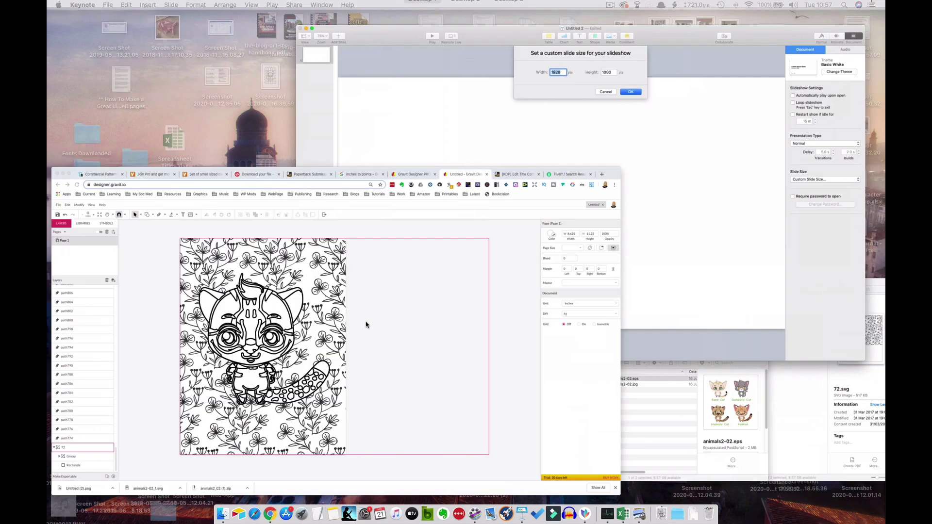
pyautogui.click(521, 22)
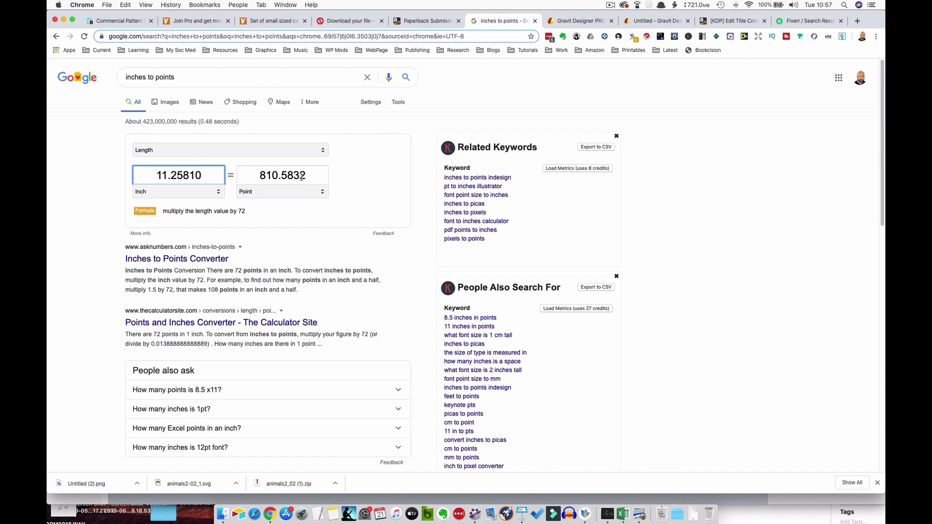
pyautogui.moveTo(210, 176); pyautogui.dragTo(142, 174)
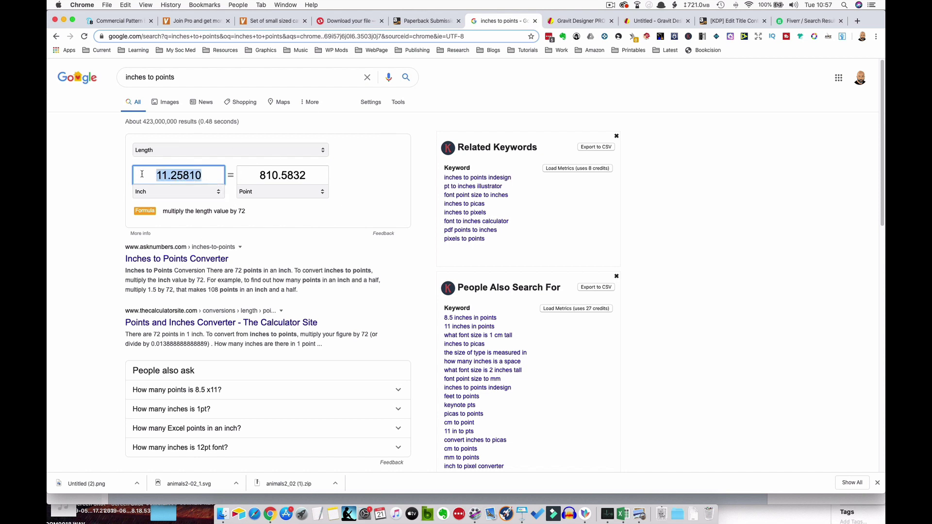
pyautogui.write('8.6')
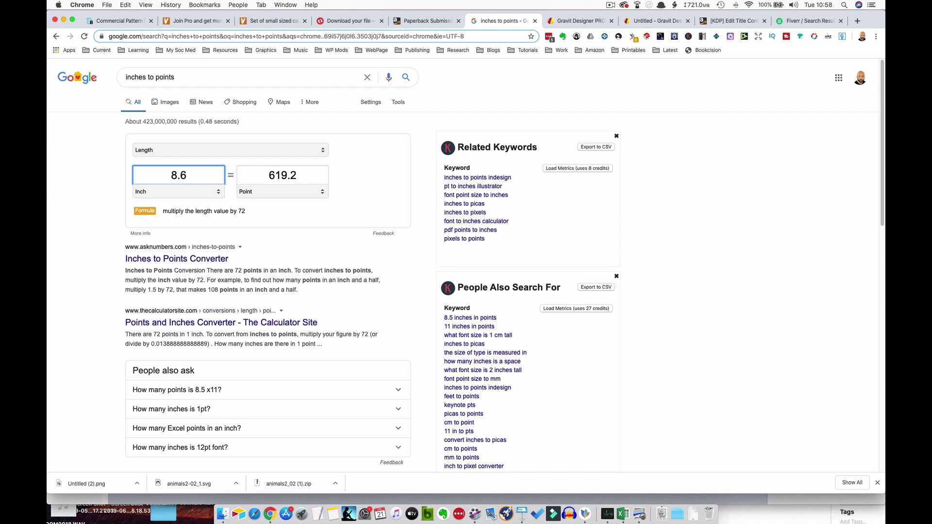
pyautogui.write('25')
pyautogui.doubleClick(198, 176)
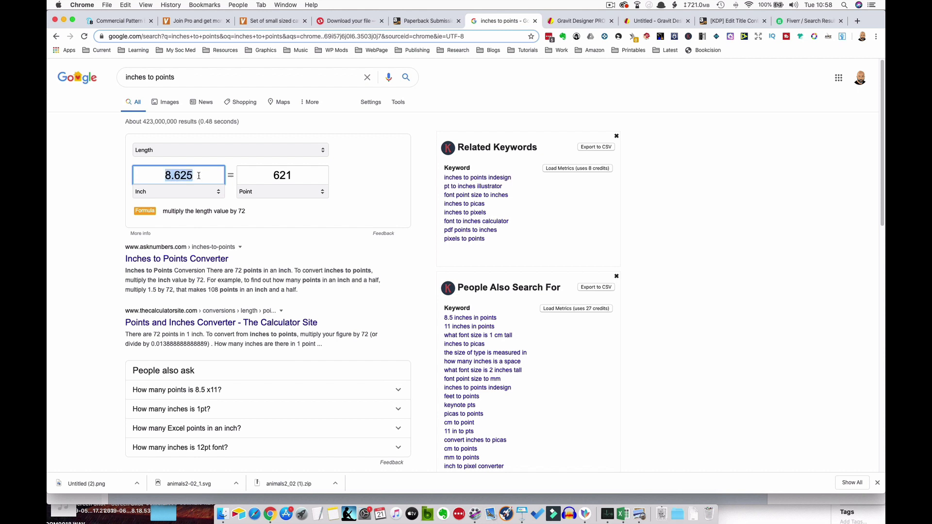
pyautogui.moveTo(202, 175); pyautogui.dragTo(161, 173)
pyautogui.write('11.25')
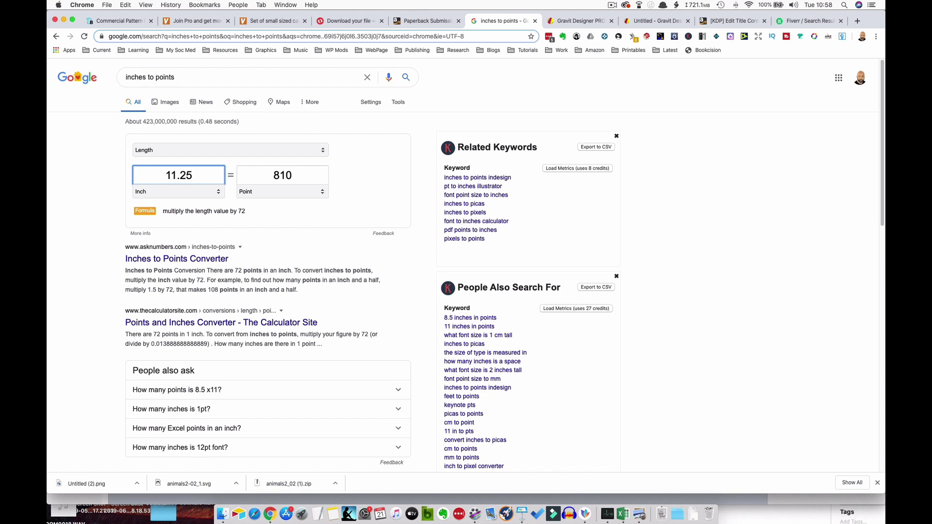
pyautogui.hotkey('ctrl', 'Up')
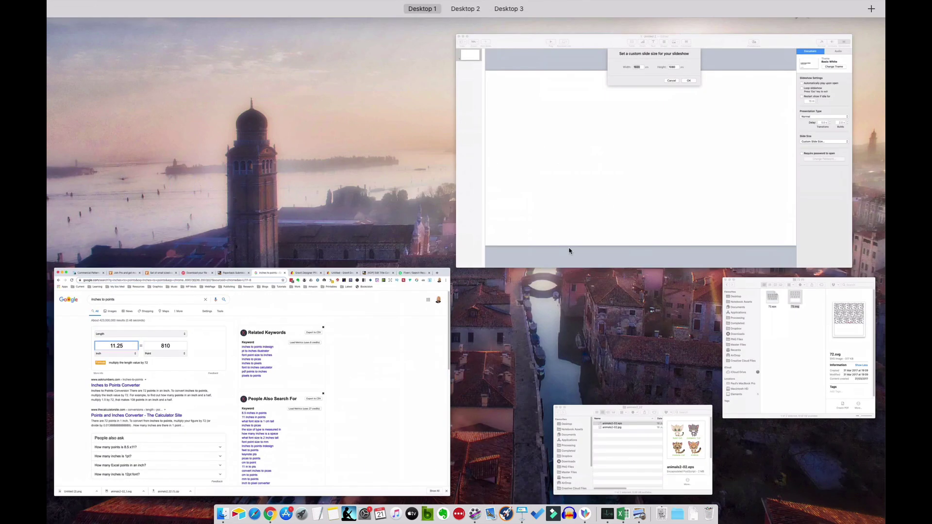
# Set the custom slide size to 621 × 810 pt and add a second blank slide.
pyautogui.click(569, 252)
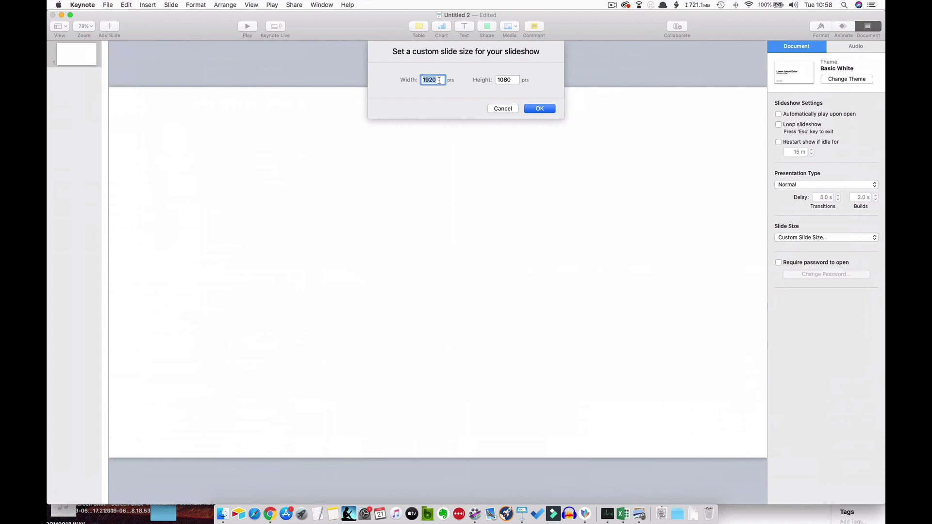
pyautogui.write('621')
pyautogui.doubleClick(513, 78)
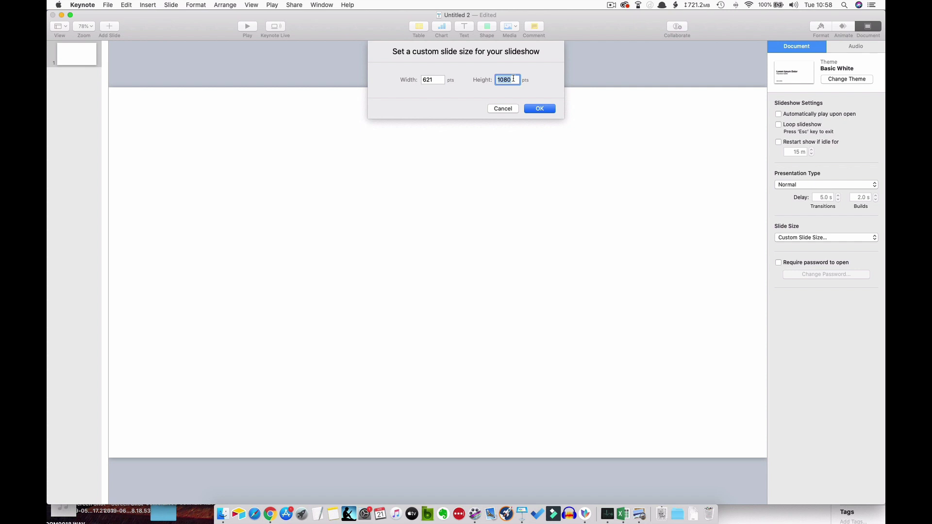
pyautogui.write('810')
pyautogui.press('Return')
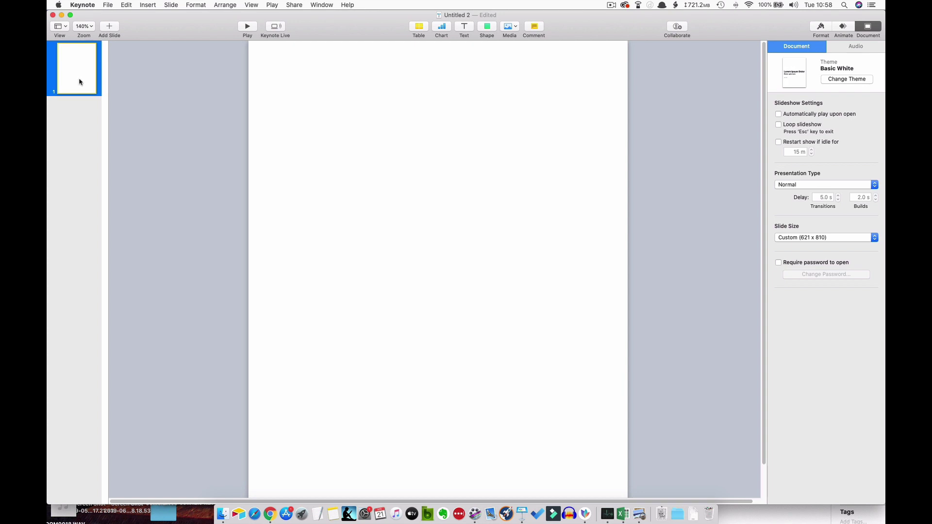
pyautogui.press('super+d')
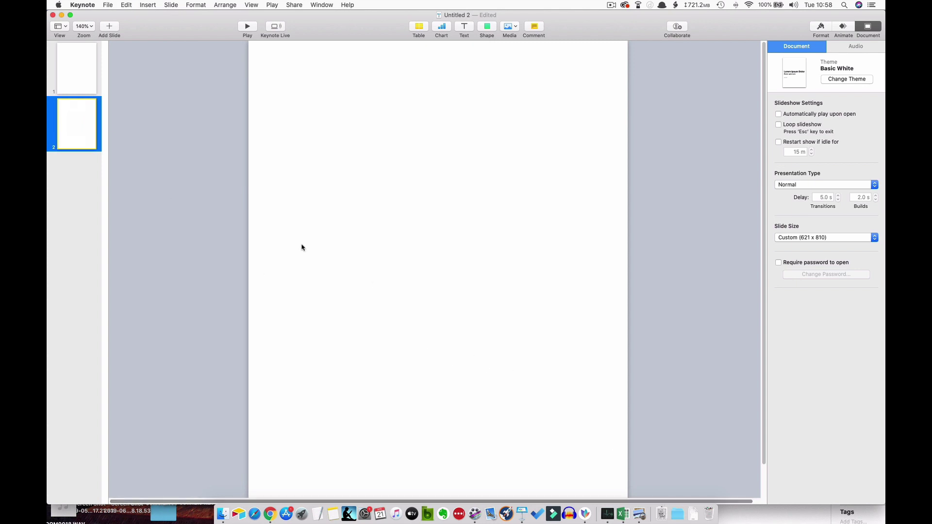
# View the cat image on slide 1 at 100% zoom, then add blank slides to reach ten.
pyautogui.click(72, 83)
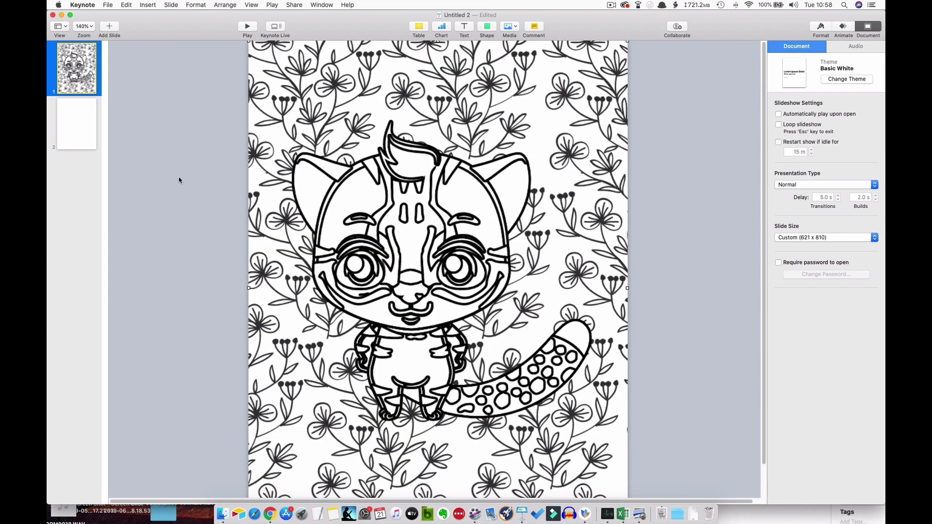
pyautogui.click(85, 26)
pyautogui.click(90, 69)
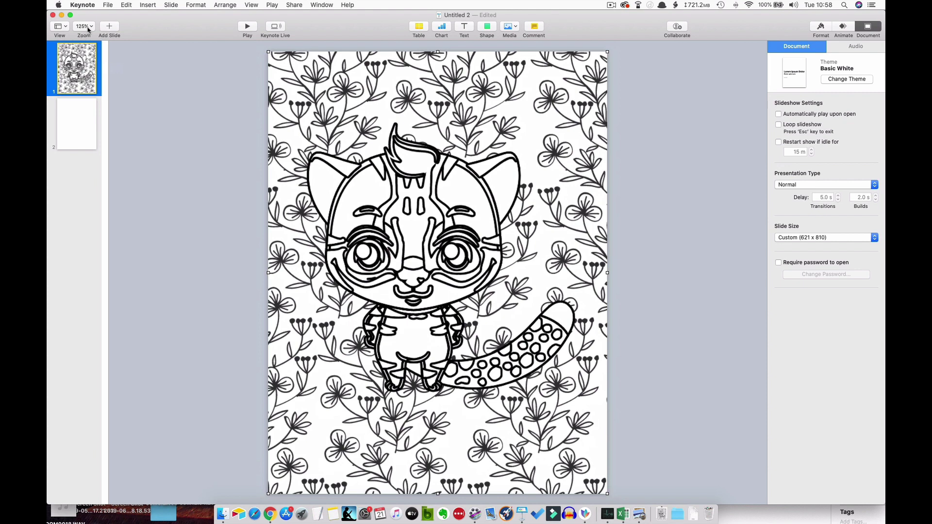
pyautogui.click(85, 26)
pyautogui.click(90, 61)
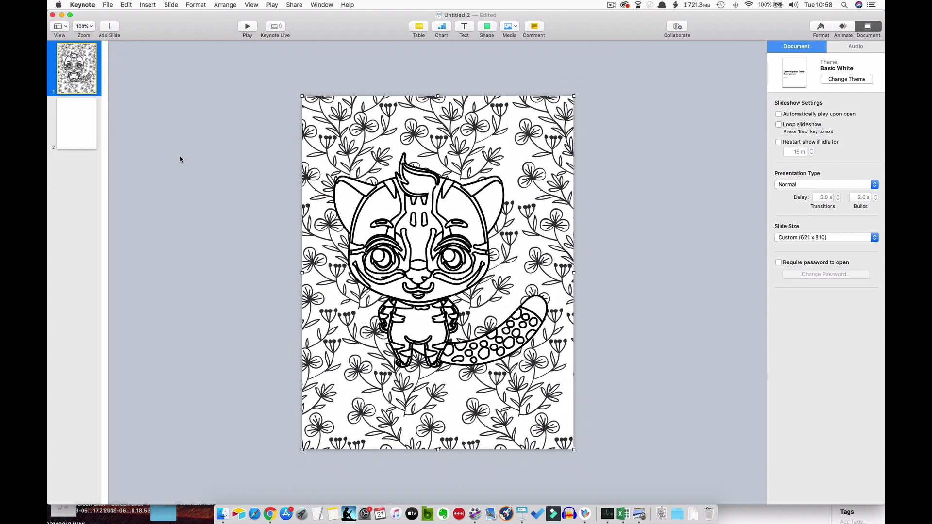
pyautogui.click(81, 125)
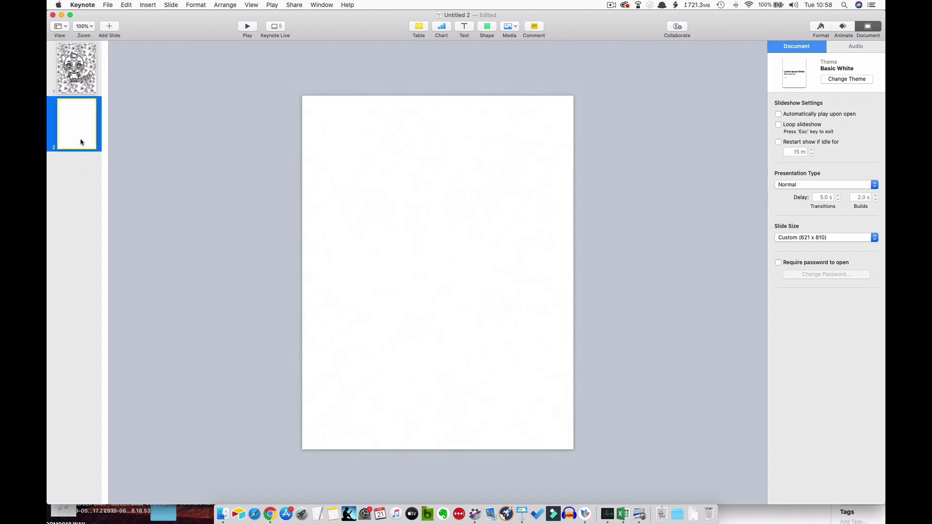
pyautogui.press('super+d')
pyautogui.press('super+d')
pyautogui.press('super+d')
pyautogui.press('super+d')
pyautogui.press('super+d')
pyautogui.press('super+d')
pyautogui.press('super+d')
pyautogui.press('super+d')
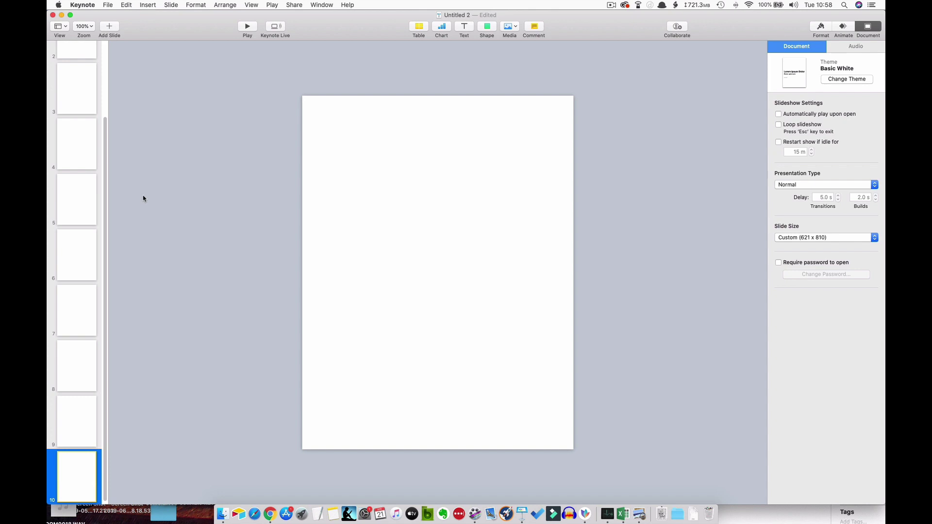
pyautogui.scroll(5, 77, 183)
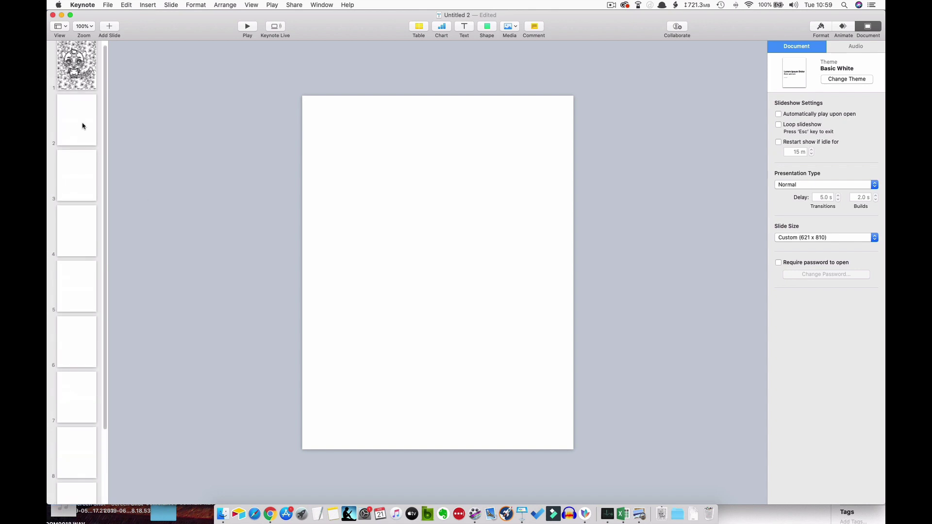
# Export the ten-slide presentation as a PDF via File > Export To > PDF.
pyautogui.click(107, 5)
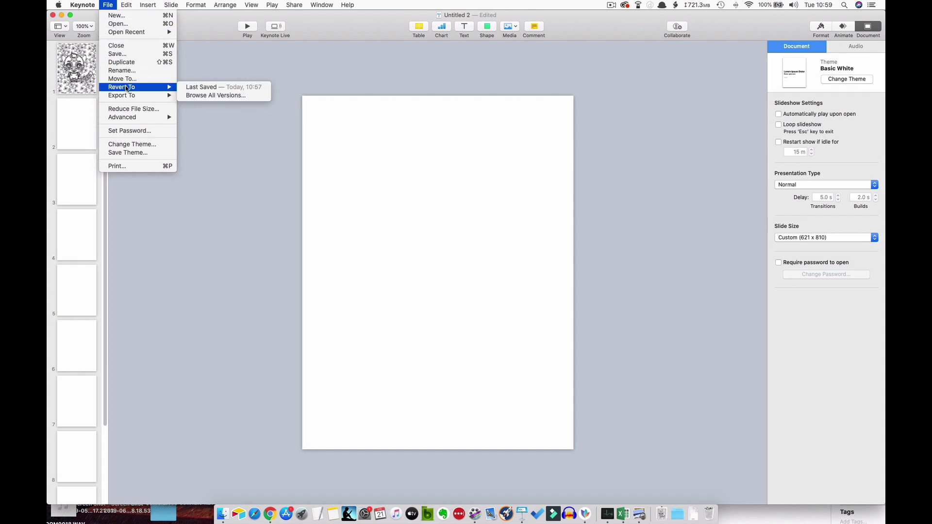
pyautogui.moveTo(128, 97)
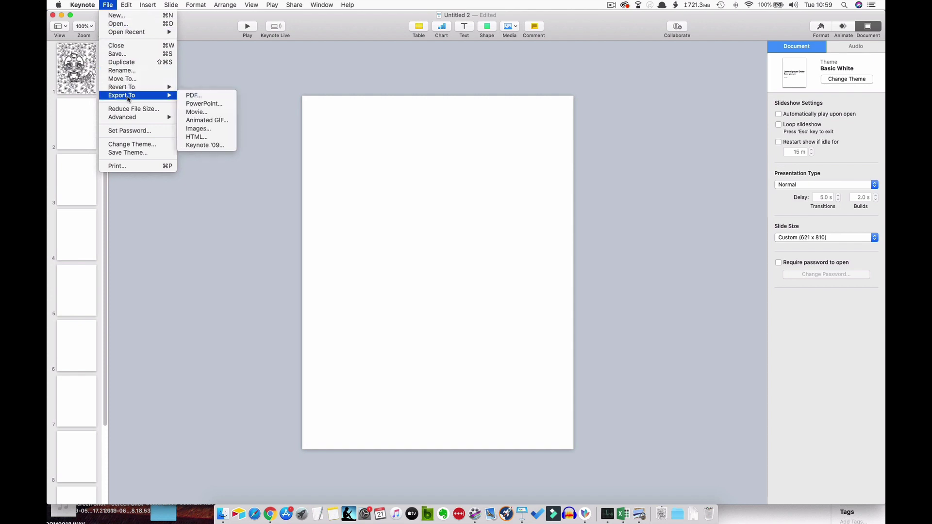
pyautogui.click(198, 97)
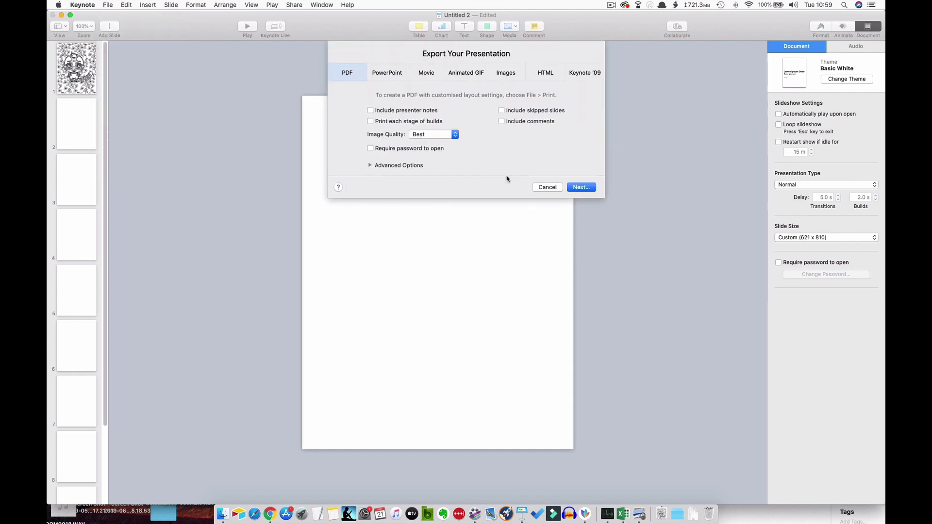
pyautogui.click(574, 188)
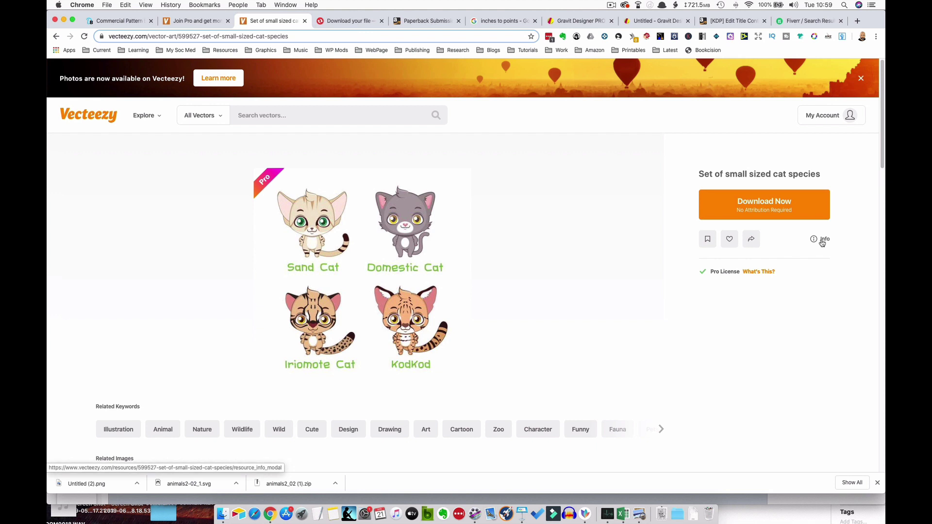
# Open the cat set artist's Vecteezy profile from Info and scroll through their 299 uploads.
pyautogui.click(822, 241)
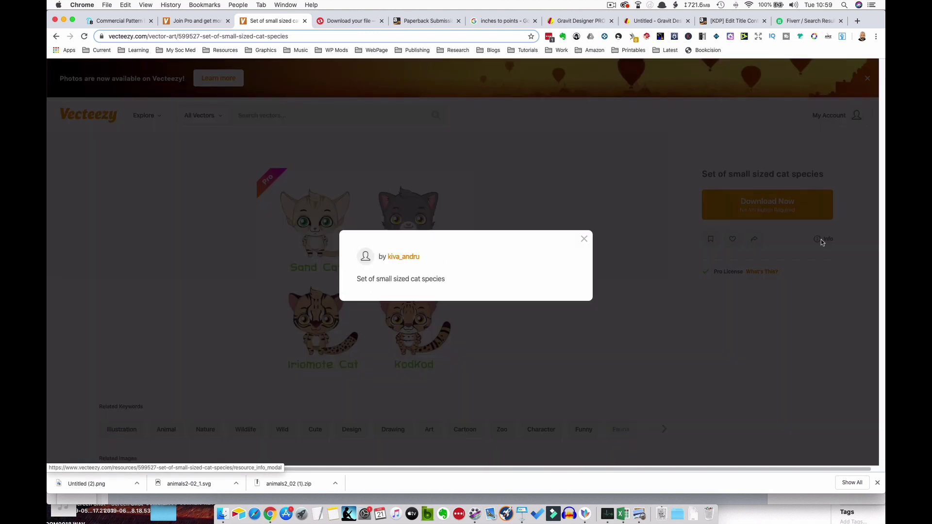
pyautogui.click(415, 257)
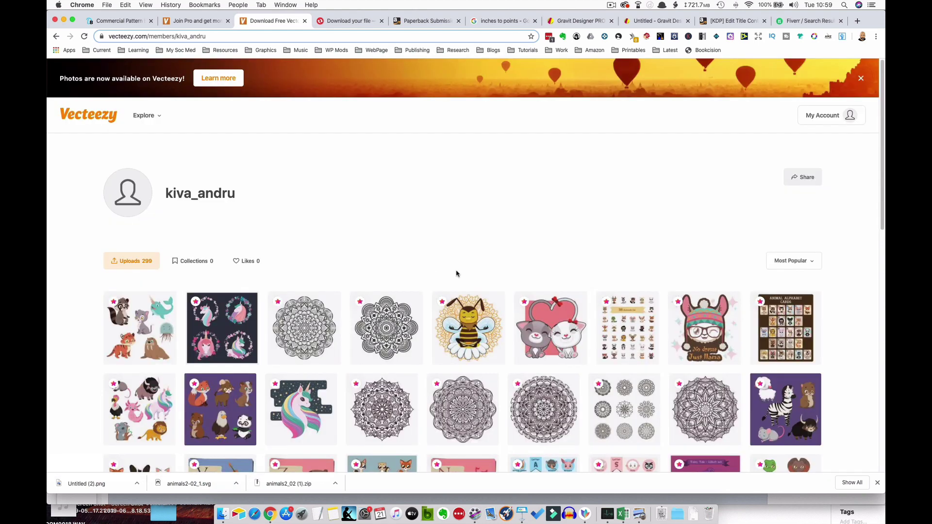
pyautogui.scroll(-5, 456, 273)
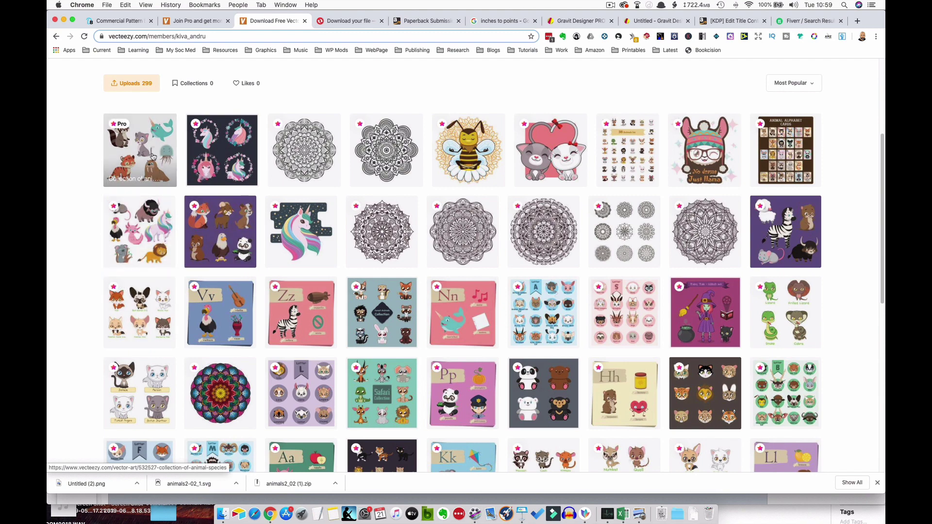
pyautogui.scroll(-3, 171, 245)
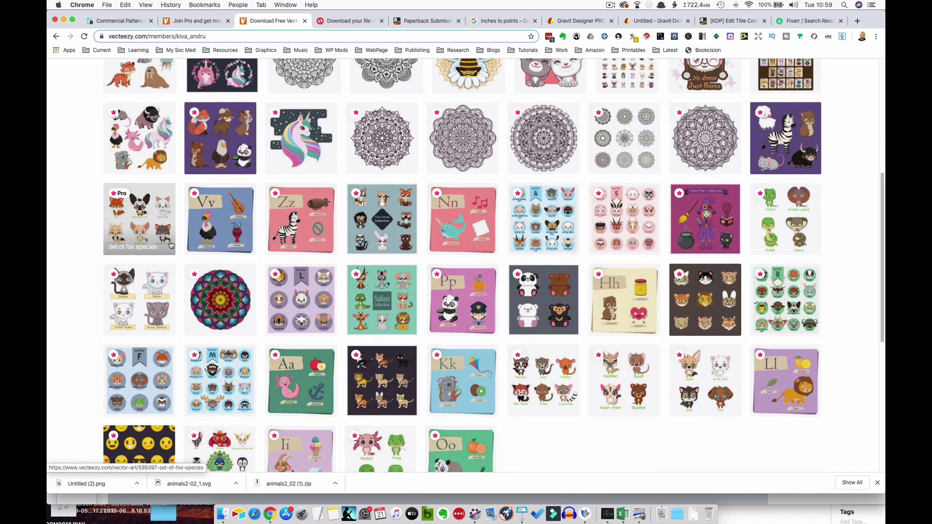